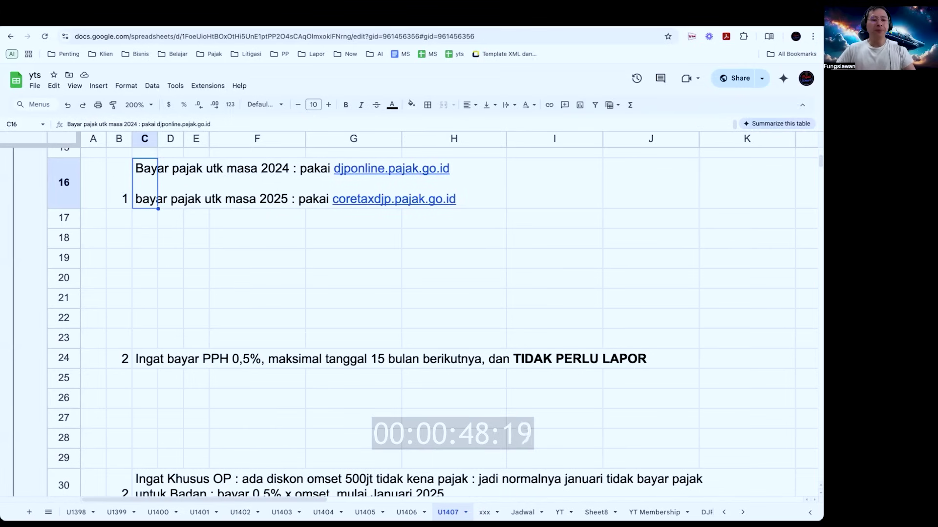
# - Enter the question "bolehlah kita bayar pajak februari, di bulan februari?" in C25, under the PPH 0,5% note
pyautogui.scroll(-3, 210, 244)
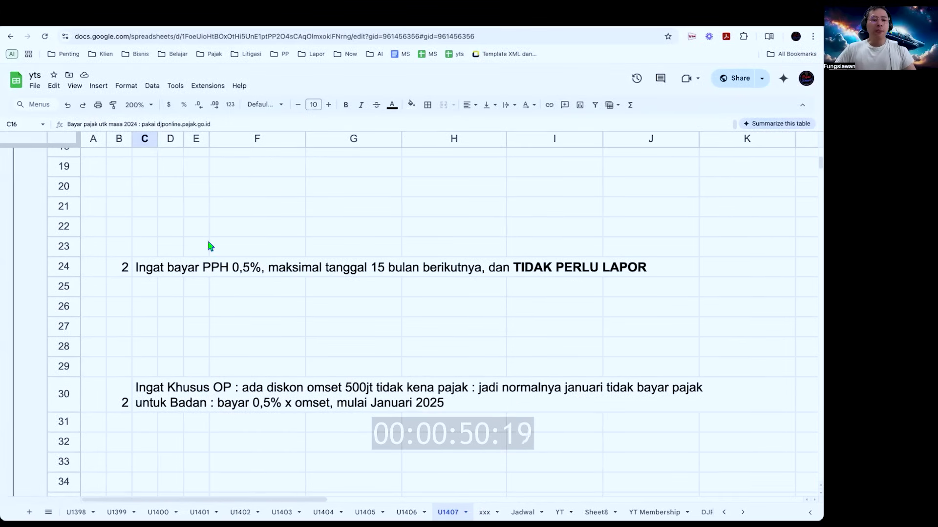
pyautogui.click(65, 269)
pyautogui.scroll(-2, 165, 329)
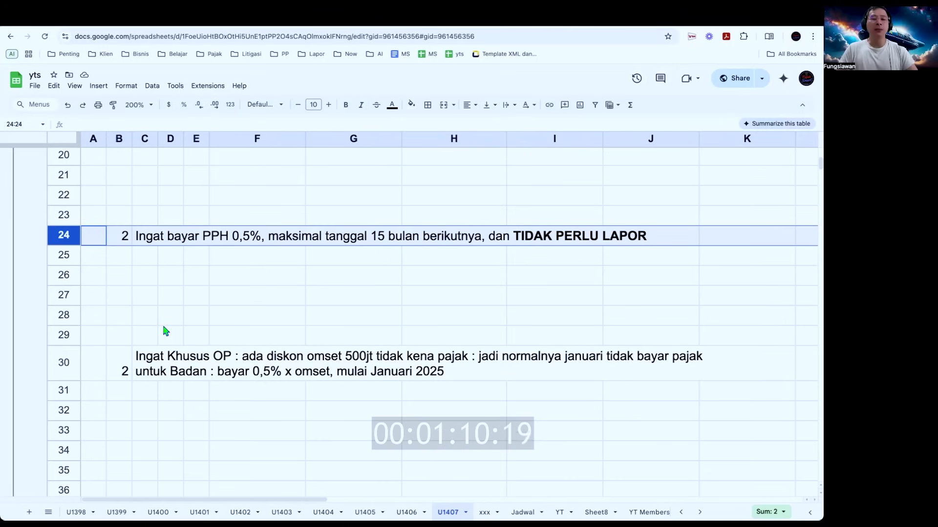
pyautogui.click(149, 258)
pyautogui.write('bolehlah kit')
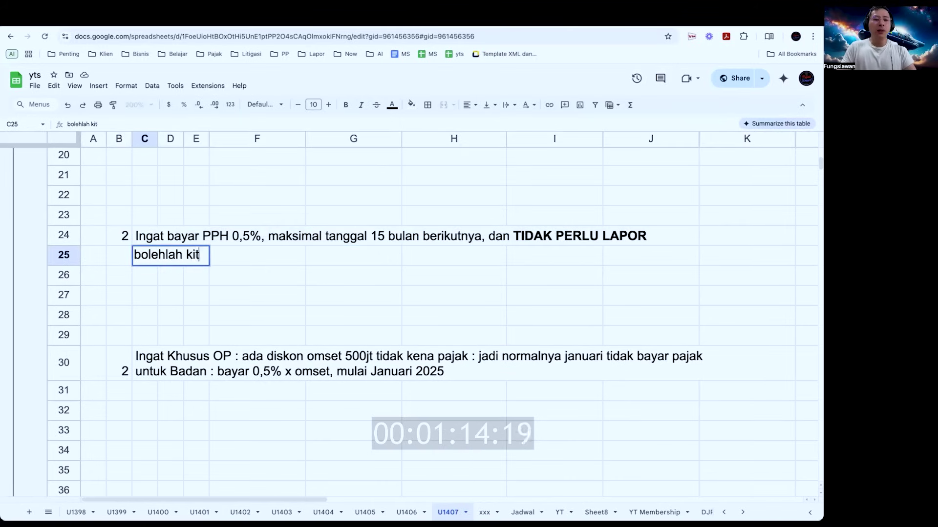
pyautogui.write('a bayar pajak febru')
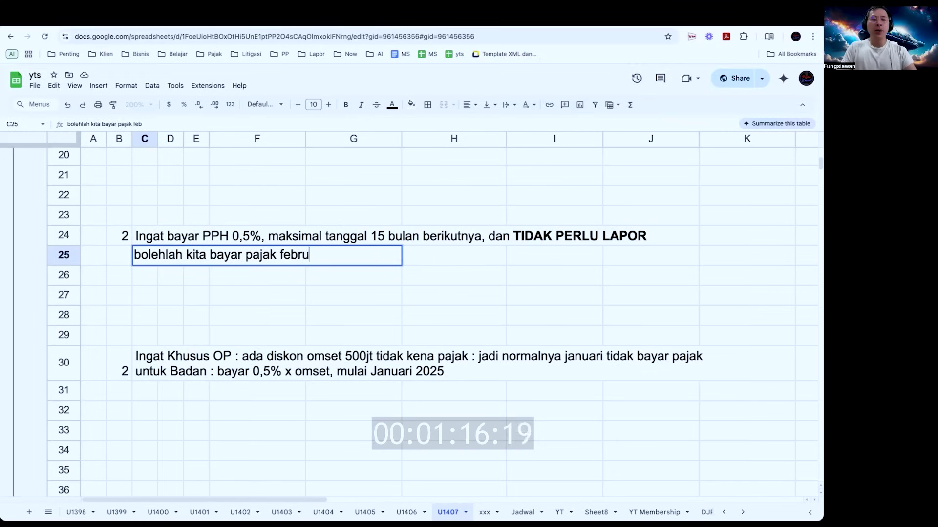
pyautogui.write('ari, di bulan februari?')
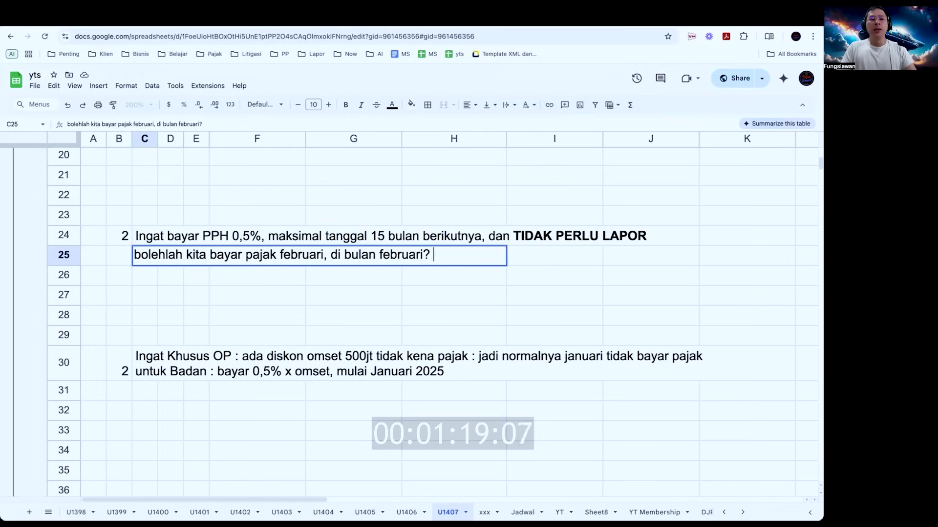
# - Add a second line in C25 with the answerer's name followed by ": hindari, karena omset feb belum tahu berpa?"
pyautogui.hotkey('alt', 'Return')
pyautogui.write('Awan : ')
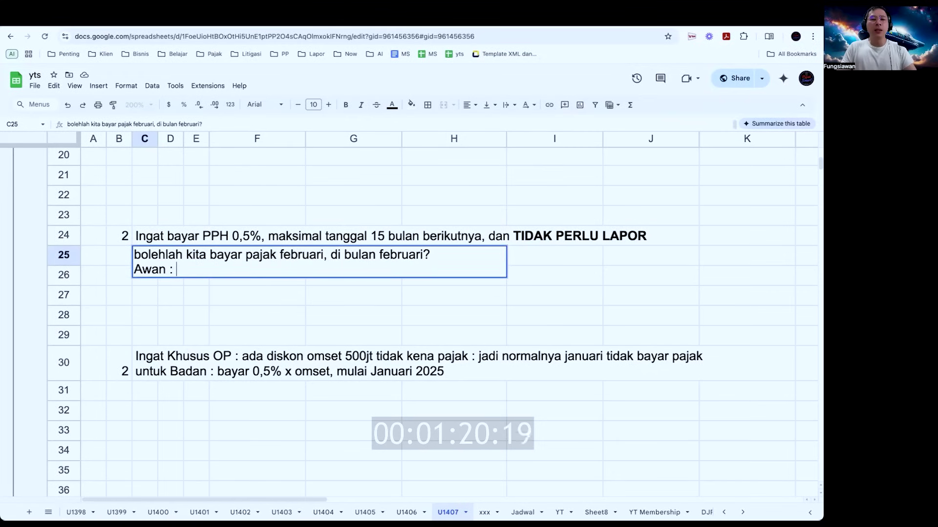
pyautogui.write('hindari, karena oms')
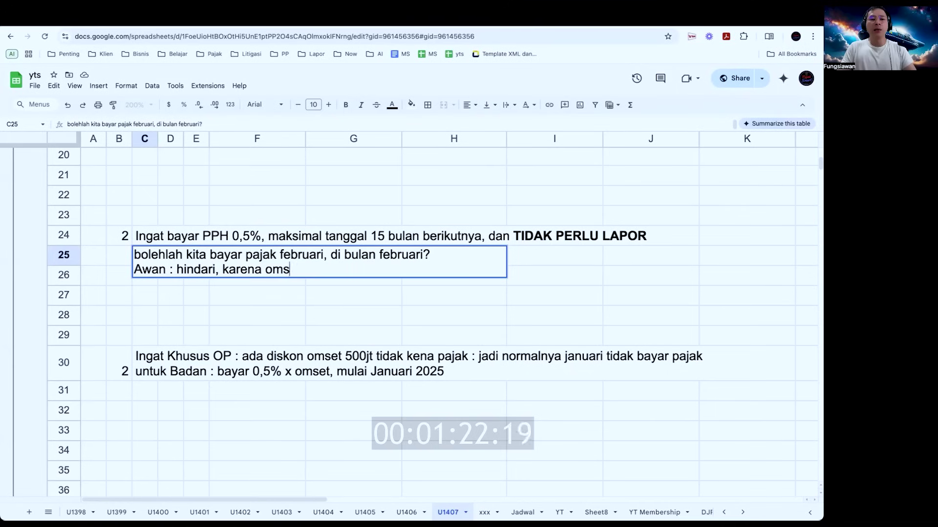
pyautogui.write('et feb belum tahu ')
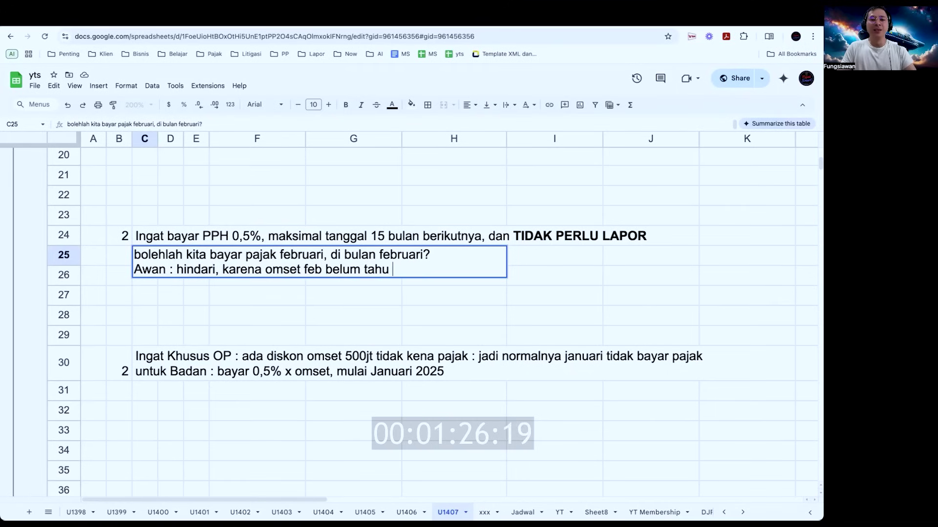
pyautogui.write('berpa?')
pyautogui.press('Return')
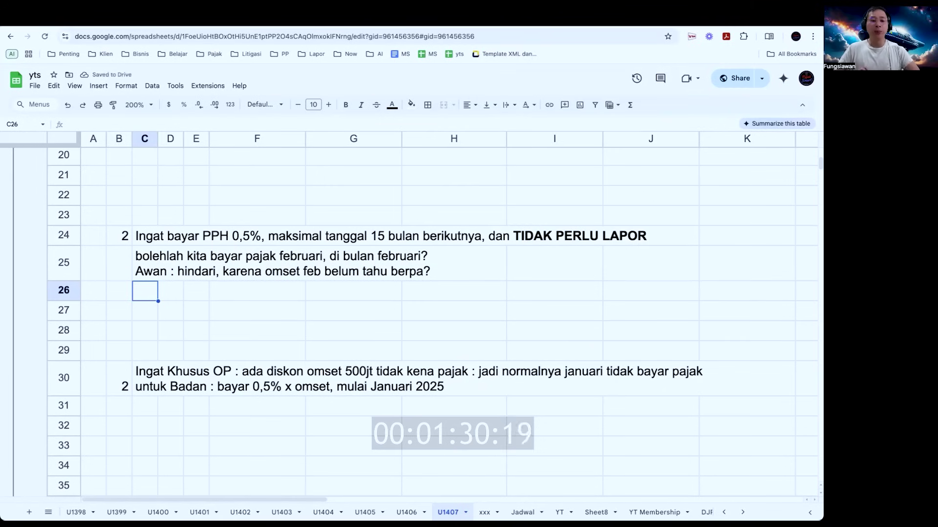
# - Renumber the "Ingat Khusus OP" note as 3 in B30
pyautogui.click(70, 376)
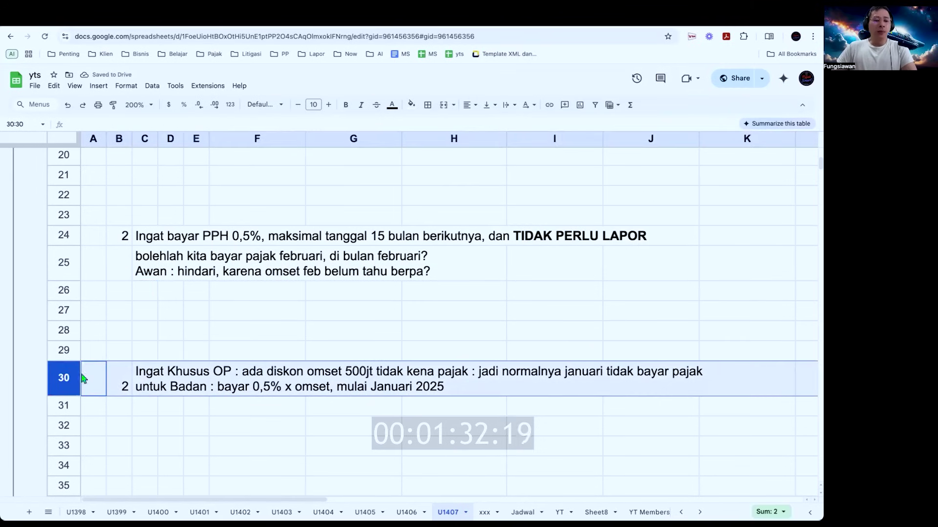
pyautogui.click(123, 391)
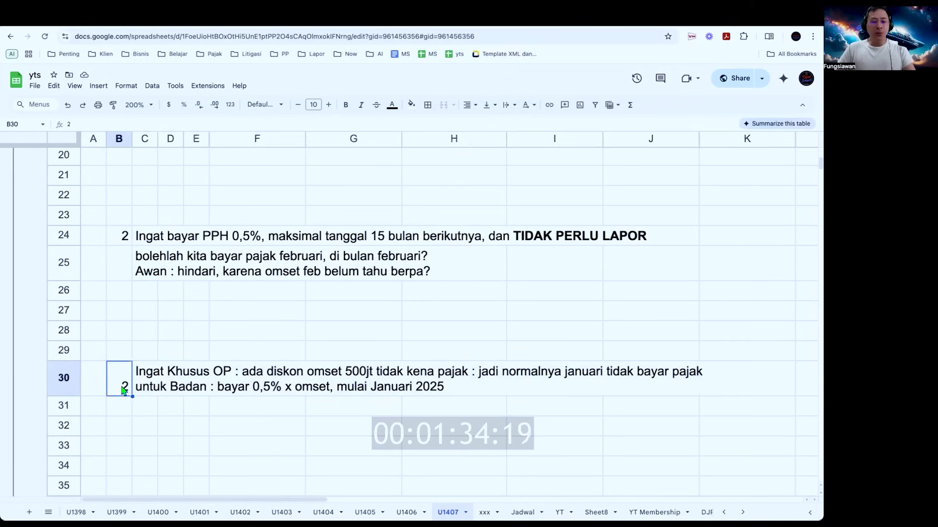
pyautogui.write('3')
pyautogui.press('Return')
# - Read through the OP and Badan rules in C30, highlighting the relevant text in each line
pyautogui.click(145, 379)
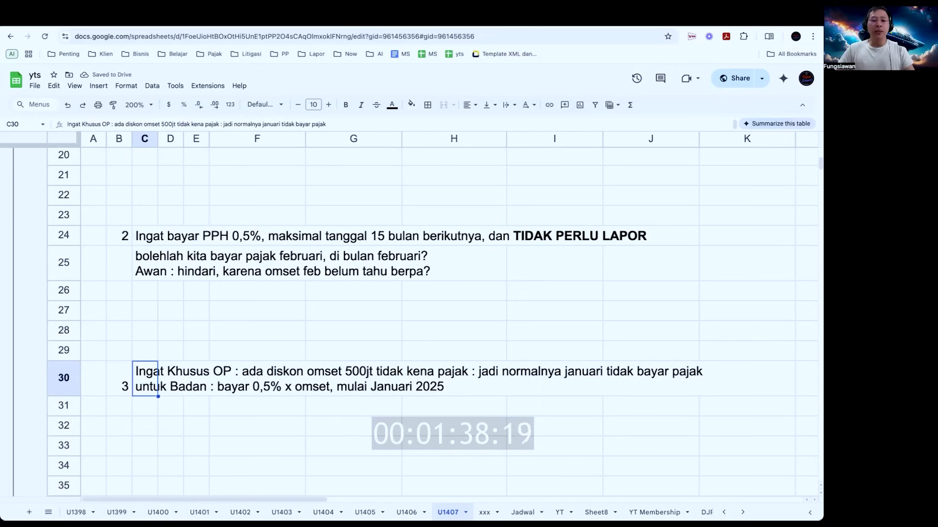
pyautogui.doubleClick(445, 370)
pyautogui.hotkey('shift', 'End')
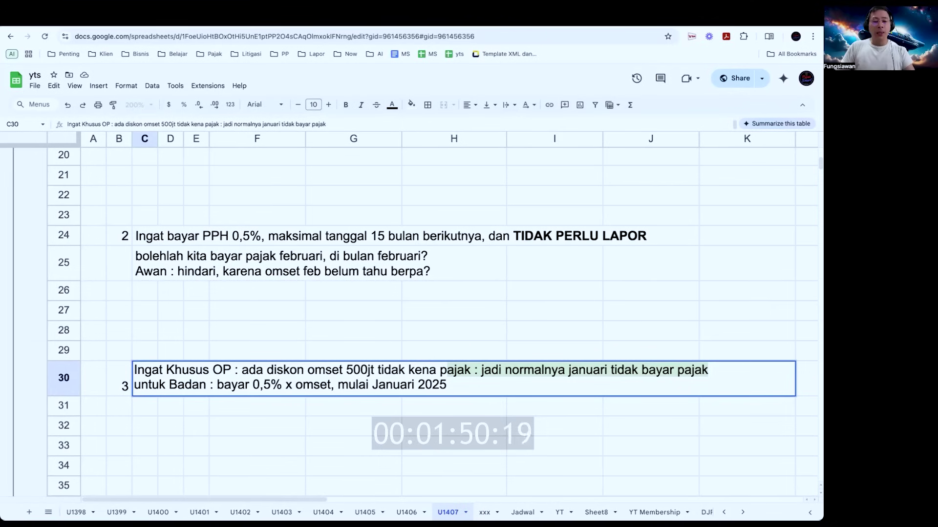
pyautogui.click(447, 385)
pyautogui.hotkey('shift', 'Home')
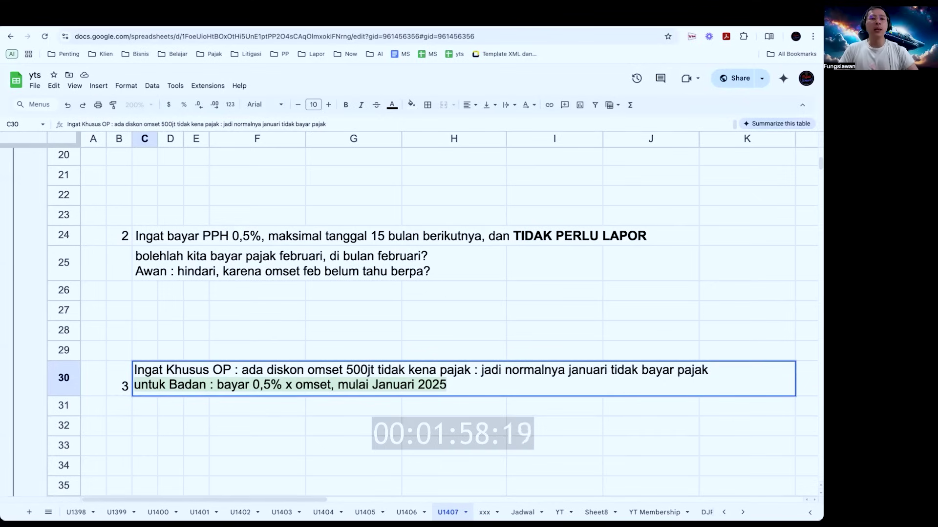
pyautogui.press('Return')
# - Renumber the following notes as 4 in B37, 5 in B45 and 6 in B51
pyautogui.scroll(-6, 432, 323)
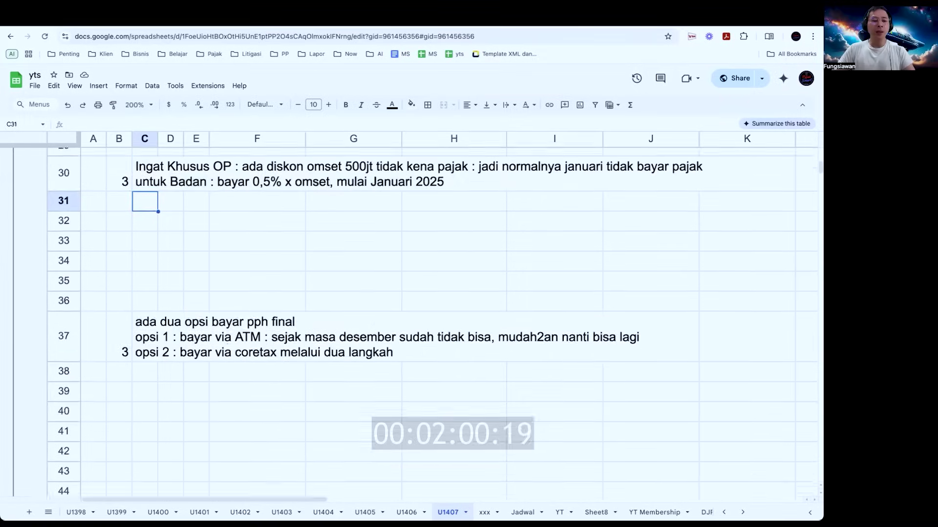
pyautogui.scroll(-1, 432, 323)
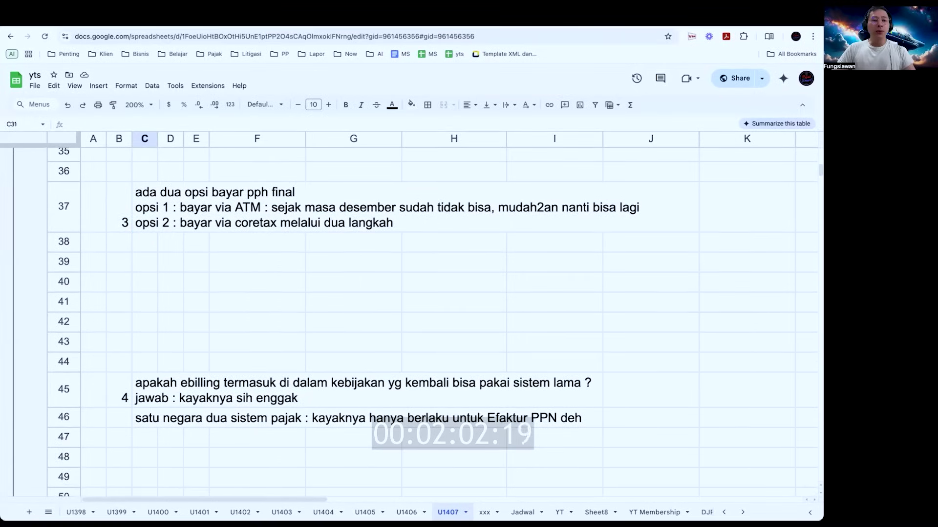
pyautogui.click(114, 211)
pyautogui.hotkey('ctrl', 'Up')
pyautogui.hotkey('ctrl', 'Down')
pyautogui.write('4')
pyautogui.press('Return')
pyautogui.hotkey('ctrl', 'Down')
pyautogui.write('5')
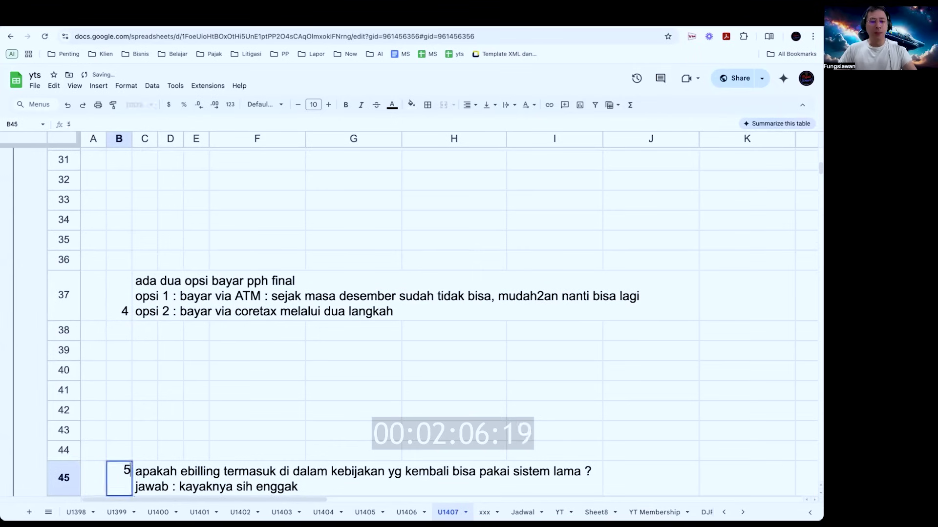
pyautogui.press('Return')
pyautogui.hotkey('ctrl', 'Down')
pyautogui.write('6')
pyautogui.press('Return')
pyautogui.hotkey('ctrl', 'Down')
# - Insert "2024" after "desember" in the opsi 1 line of C37
pyautogui.hotkey('ctrl', 'Up')
pyautogui.hotkey('ctrl', 'Up')
pyautogui.hotkey('ctrl', 'Up')
pyautogui.hotkey('ctrl', 'Up')
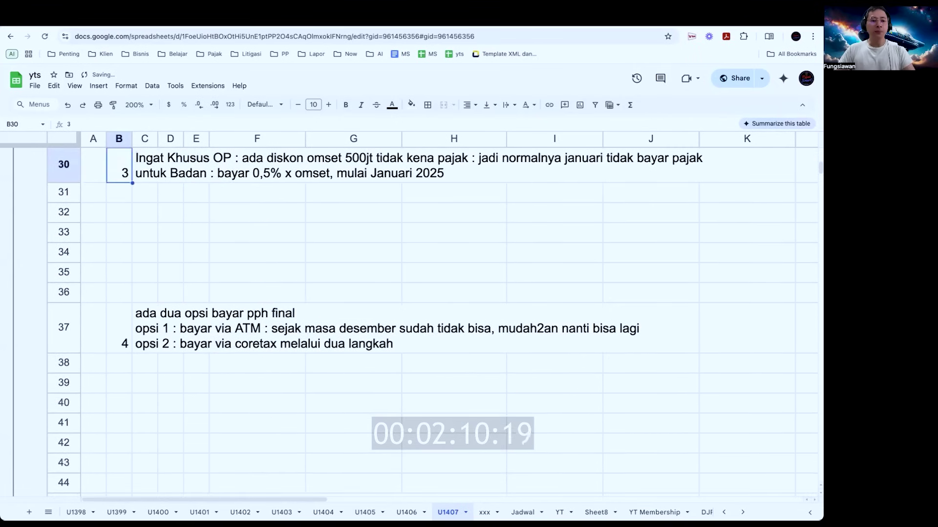
pyautogui.hotkey('ctrl', 'Down')
pyautogui.scroll(-5, 132, 189)
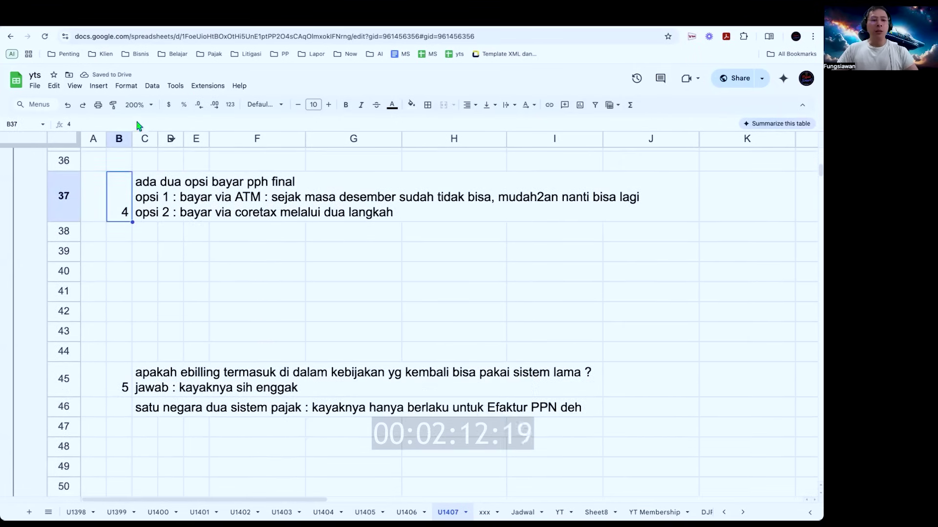
pyautogui.click(63, 201)
pyautogui.doubleClick(145, 201)
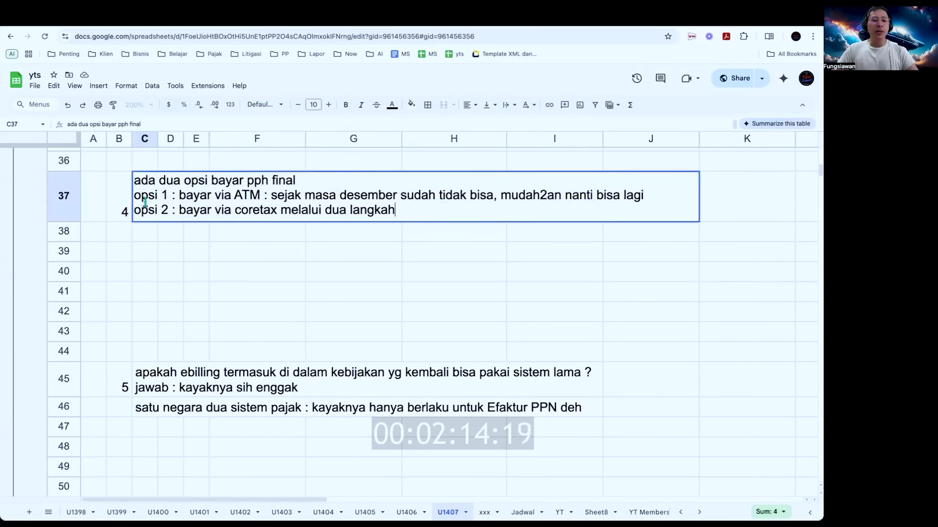
pyautogui.doubleClick(236, 195)
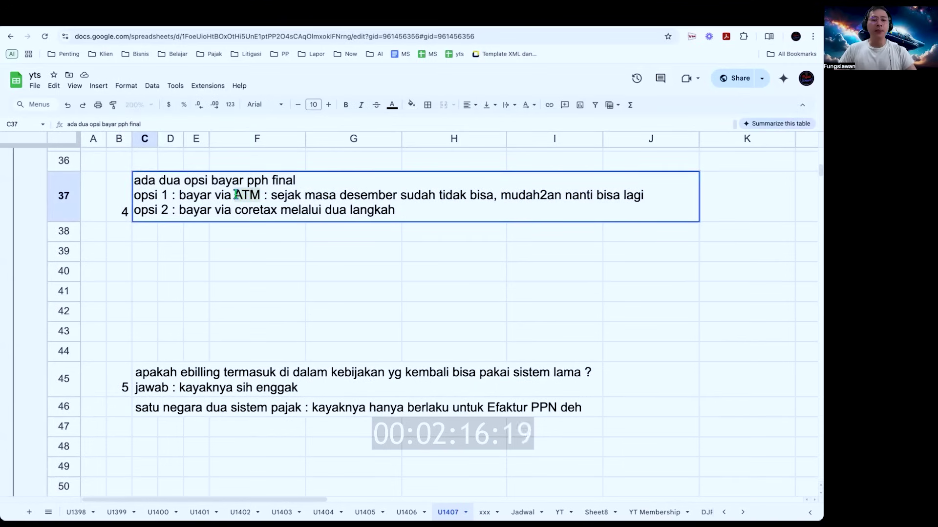
pyautogui.press('Right')
pyautogui.press('Right')
pyautogui.press('Right')
pyautogui.press('Right')
pyautogui.hotkey('ctrl', 'shift', 'Right')
pyautogui.hotkey('ctrl', 'shift', 'Right')
pyautogui.hotkey('ctrl', 'Right')
pyautogui.write('2024')
# - Insert an empty line between opsi 1 and opsi 2 in C37
pyautogui.press('End')
pyautogui.hotkey('alt', 'Return')
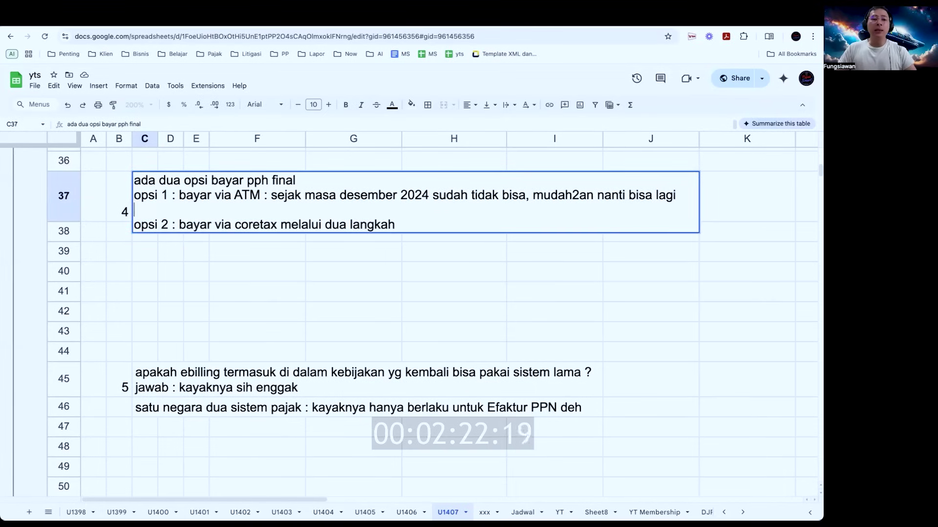
pyautogui.press('Return')
pyautogui.press('Up')
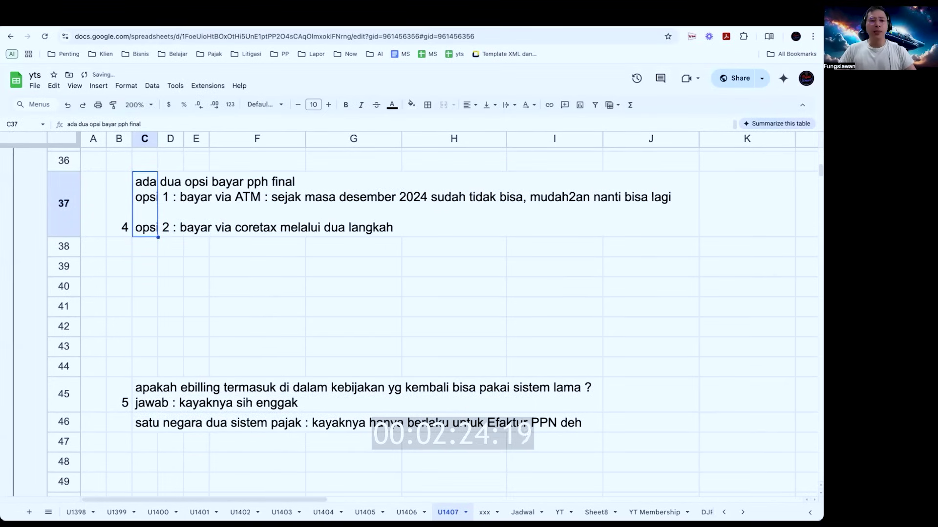
# - Read through the opsi 1 and opsi 2 payment lines in C37, highlighting the line under discussion
pyautogui.doubleClick(398, 195)
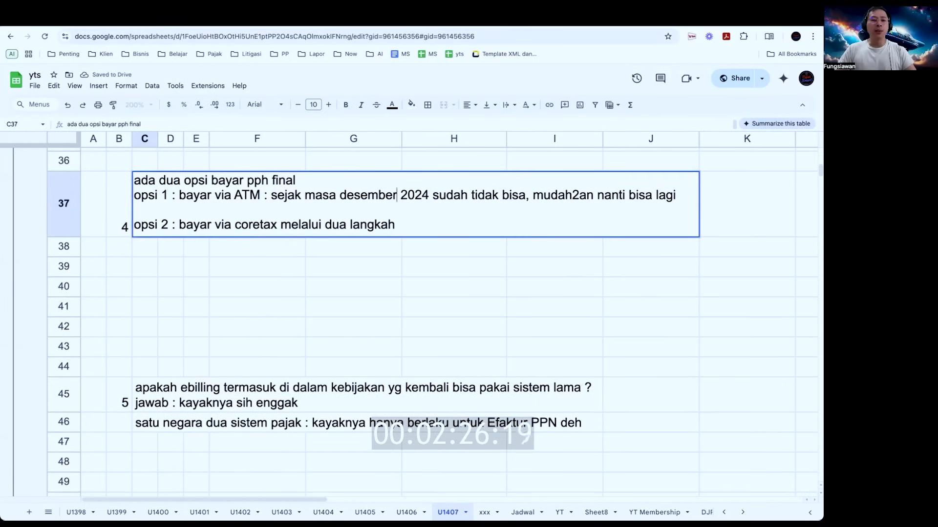
pyautogui.press('Home')
pyautogui.hotkey('shift', 'End')
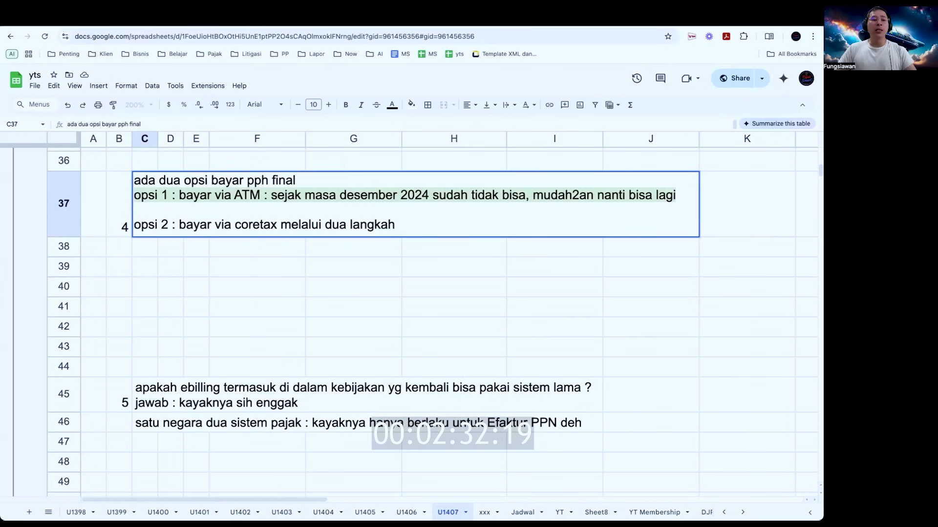
pyautogui.click(134, 224)
pyautogui.hotkey('shift', 'End')
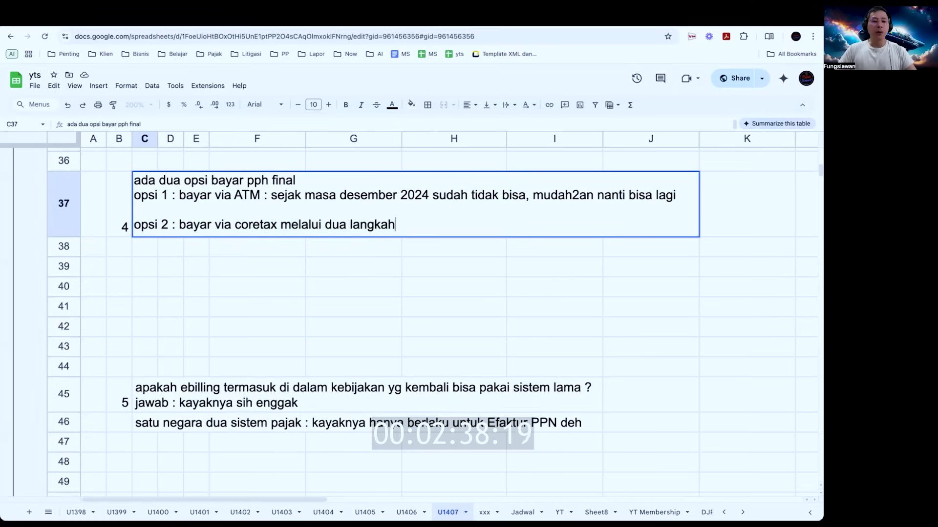
pyautogui.press('Return')
# - Examine the ebilling question and its answer in C45, and the "satu negara dua sistem pajak" note in C46
pyautogui.scroll(-2, 432, 322)
pyautogui.scroll(-3, 227, 288)
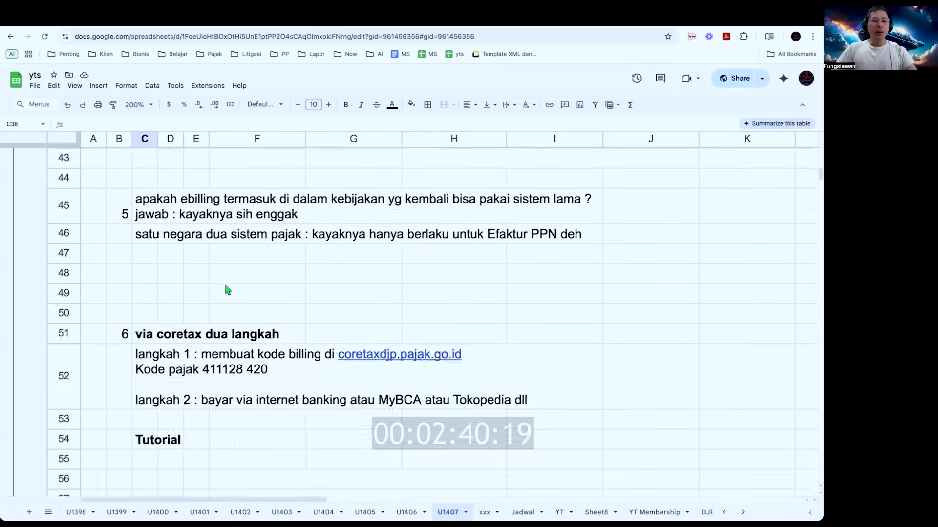
pyautogui.click(65, 207)
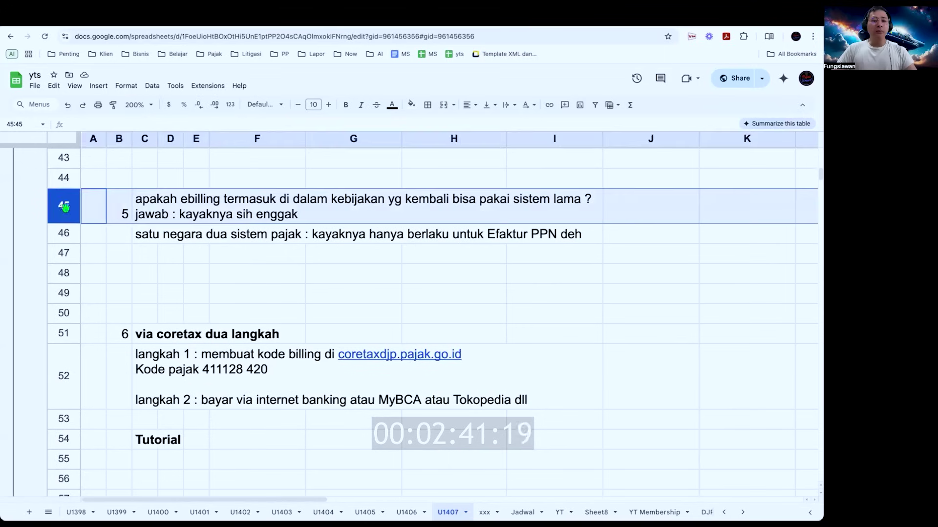
pyautogui.click(151, 213)
pyautogui.moveTo(407, 196); pyautogui.dragTo(595, 199)
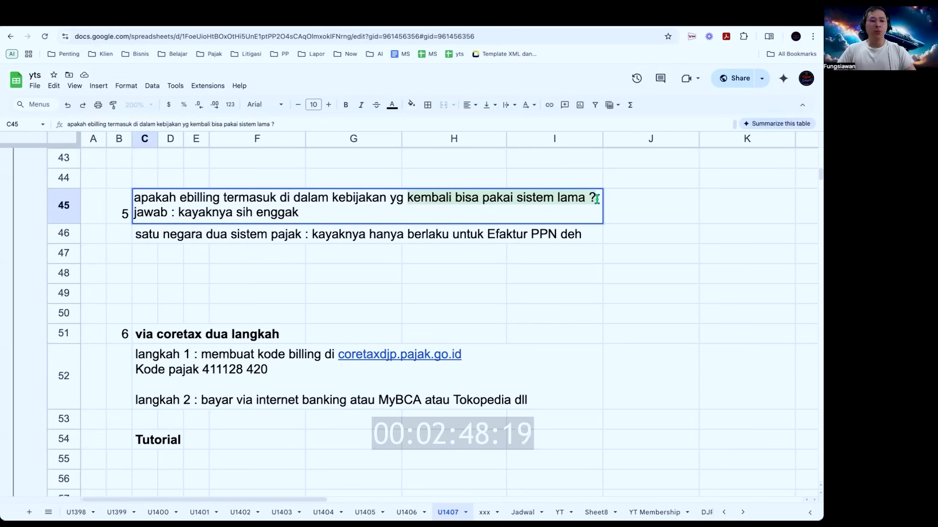
pyautogui.click(597, 199)
pyautogui.press('super+shift+Left')
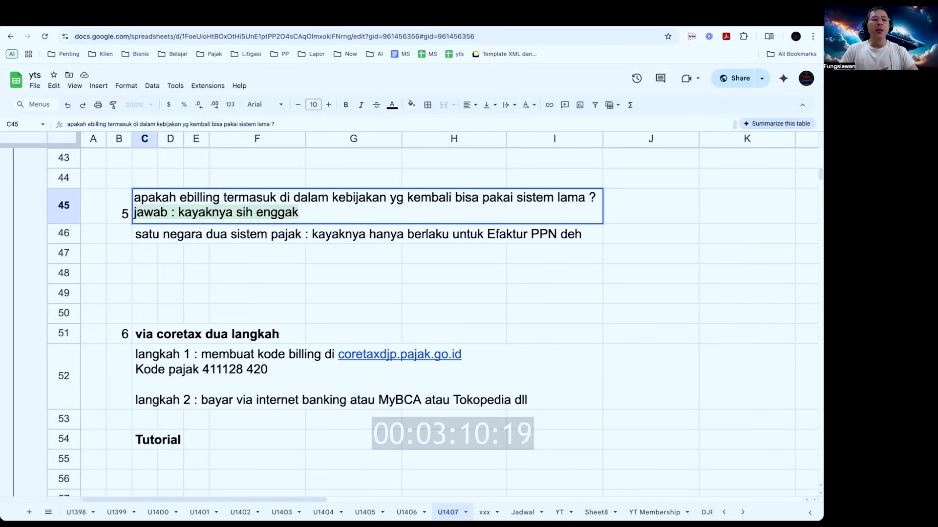
pyautogui.click(147, 233)
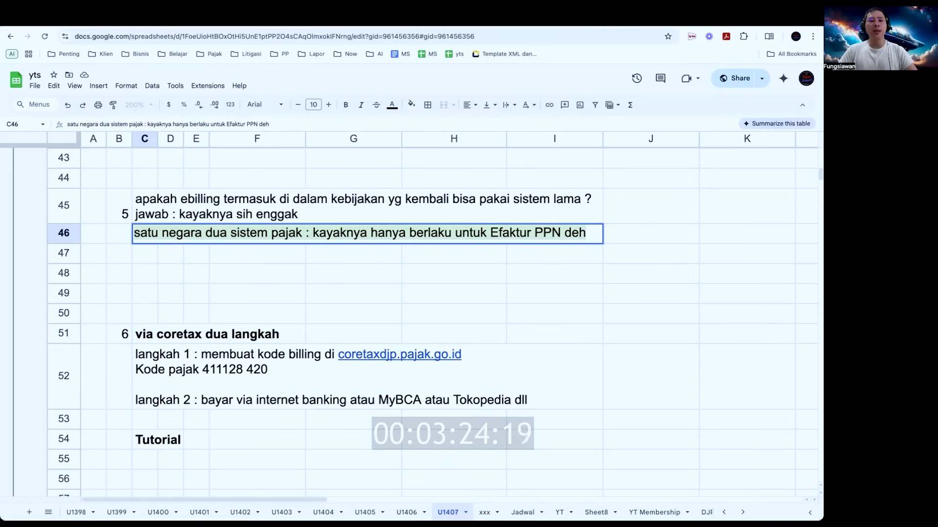
# - Make the "langkah 1" label in C52 bold
pyautogui.press('Return')
pyautogui.press('Down')
pyautogui.press('Down')
pyautogui.press('Down')
pyautogui.press('Down')
pyautogui.press('Return')
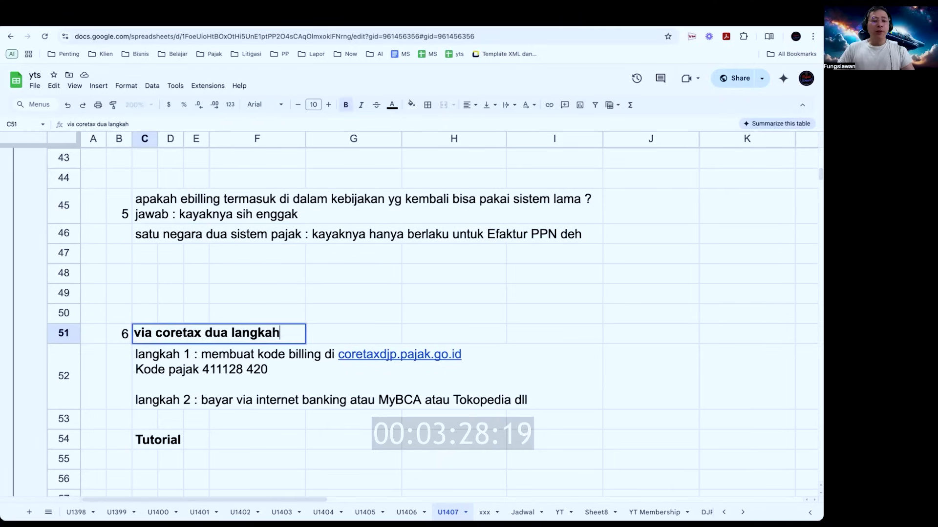
pyautogui.press('Return')
pyautogui.press('Return')
pyautogui.hotkey('ctrl', 'b')
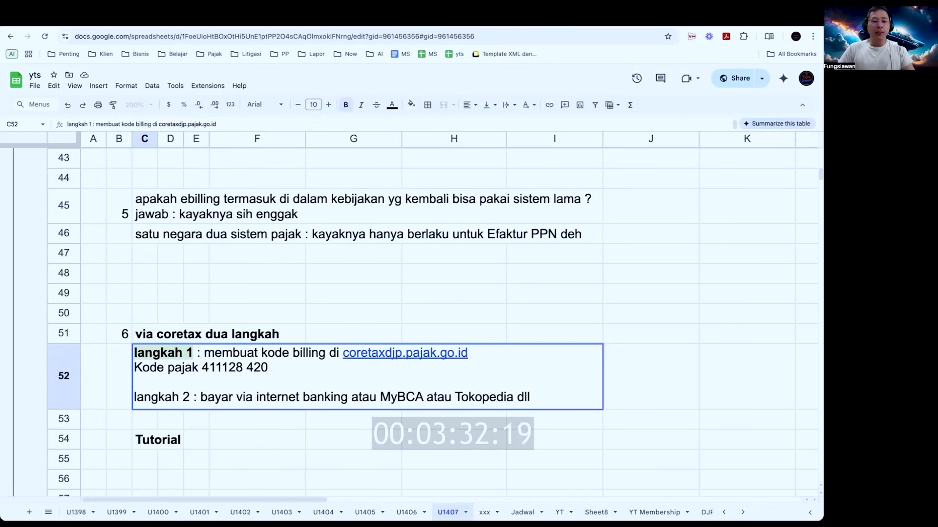
pyautogui.press('Return')
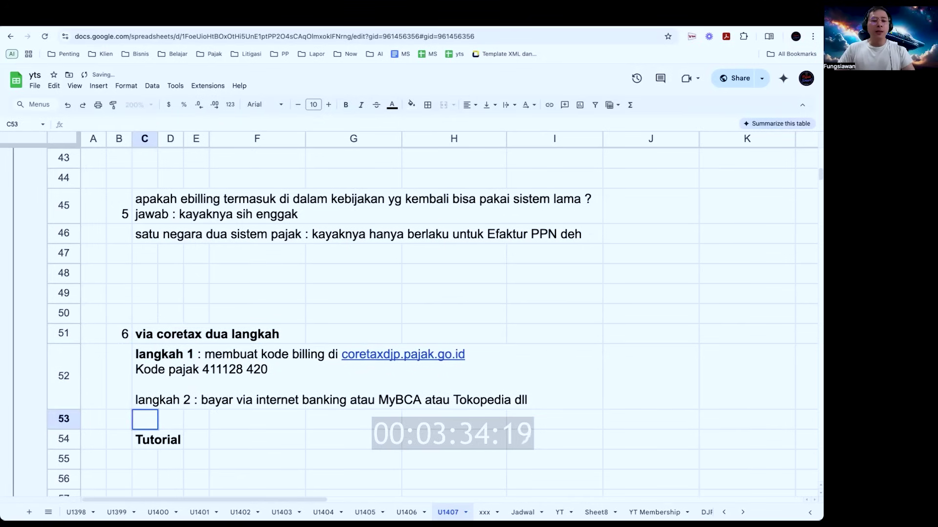
# - Make the "langkah 2" label in C52 bold
pyautogui.press('Up')
pyautogui.press('Return')
pyautogui.press('Home')
pyautogui.hotkey('ctrl', 'shift', 'Right')
pyautogui.hotkey('ctrl', 'shift', 'Right')
pyautogui.hotkey('ctrl', 'b')
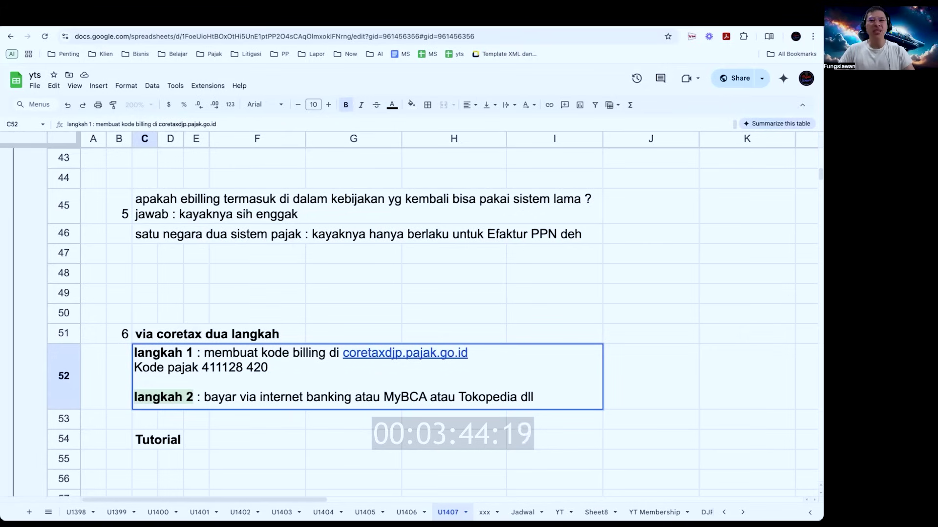
# - Review langkah 1 in C52, highlighting the kode pajak 411128 420
pyautogui.press('Return')
pyautogui.click(149, 393)
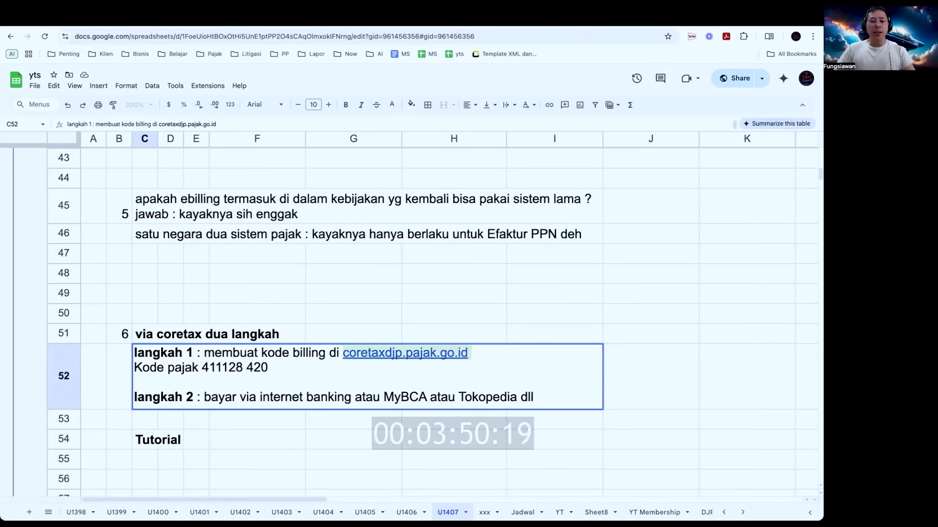
pyautogui.click(269, 367)
pyautogui.moveTo(268, 368); pyautogui.dragTo(203, 367)
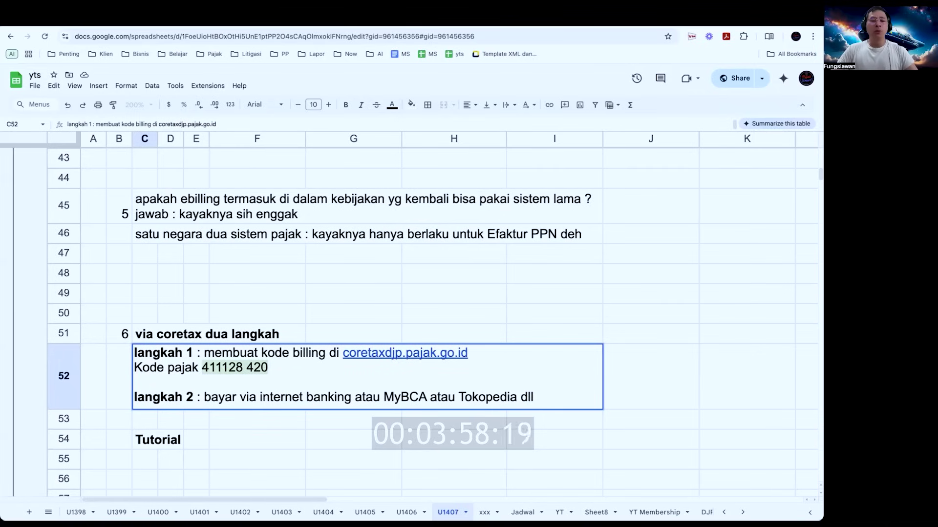
# - Open the Coretax login page at coretaxdjp.pajak.go.id in the browser
pyautogui.write('coretaxdjp.pajak.go.id')
pyautogui.press('Return')
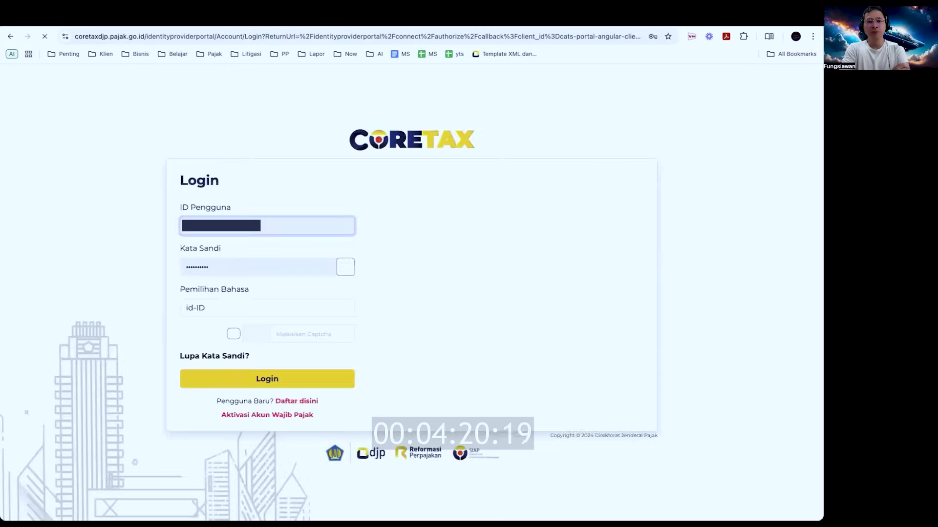
# - Try to log in to Coretax with the filled-in credentials and the displayed captcha code, and reload the login page
pyautogui.click(316, 332)
pyautogui.write('9')
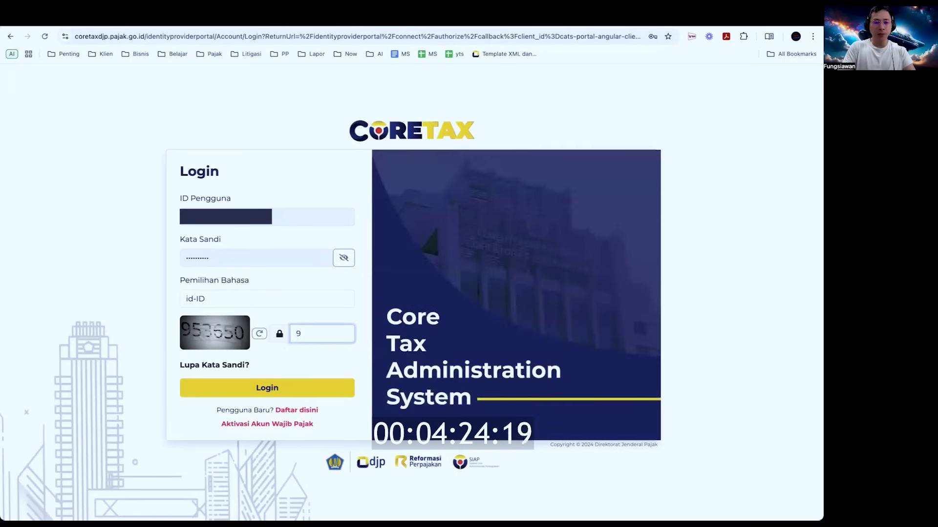
pyautogui.write('53650')
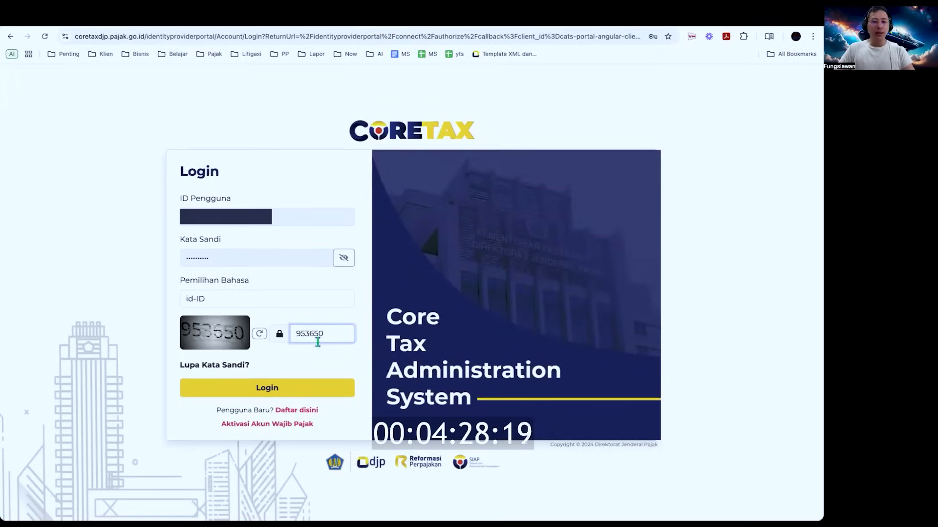
pyautogui.click(288, 387)
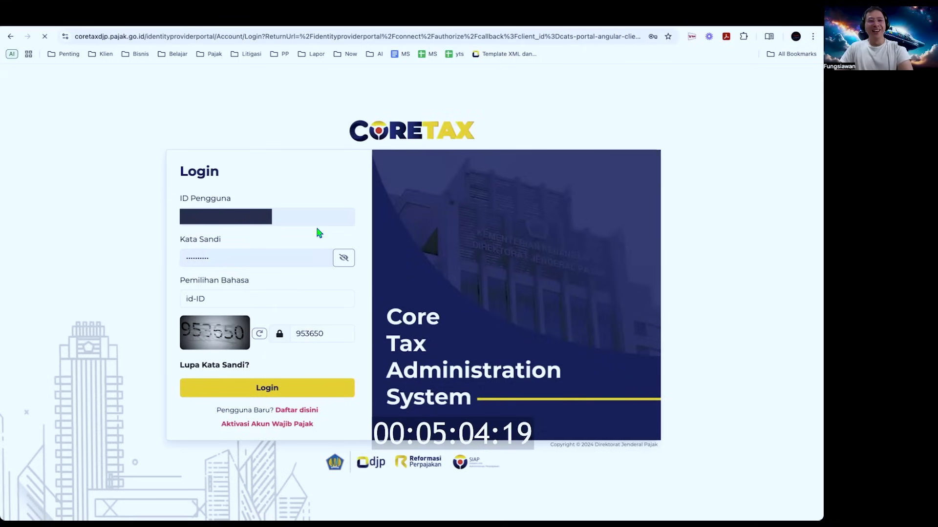
pyautogui.click(45, 37)
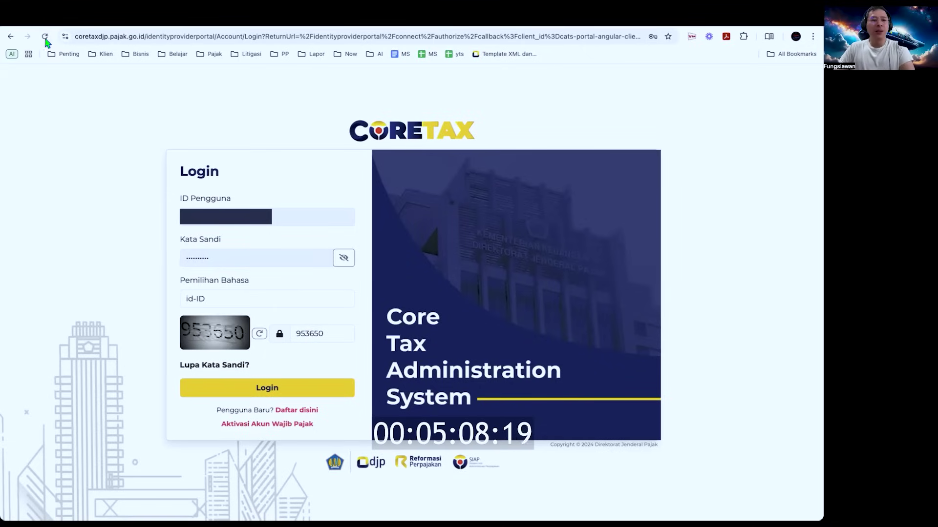
pyautogui.click(43, 39)
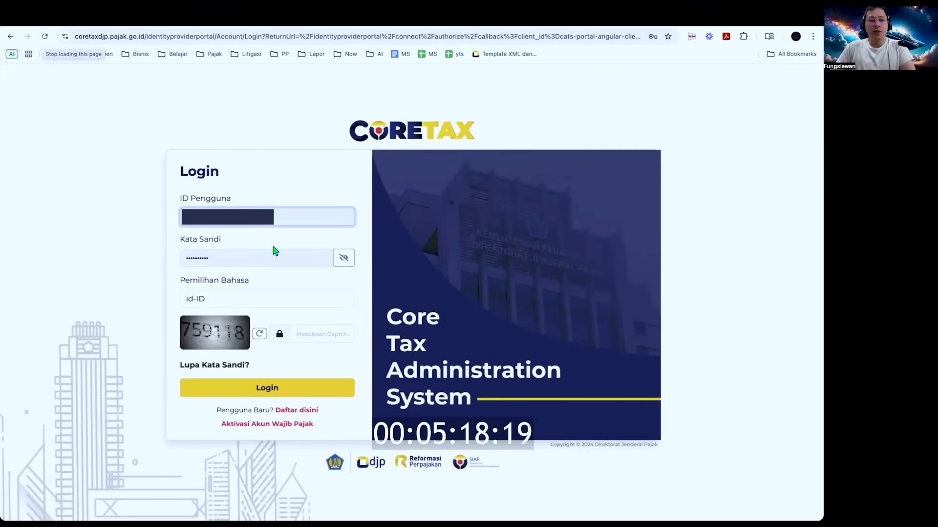
# - Enter the new captcha code and log in to Coretax with the filled-in credentials
pyautogui.click(323, 335)
pyautogui.write('759')
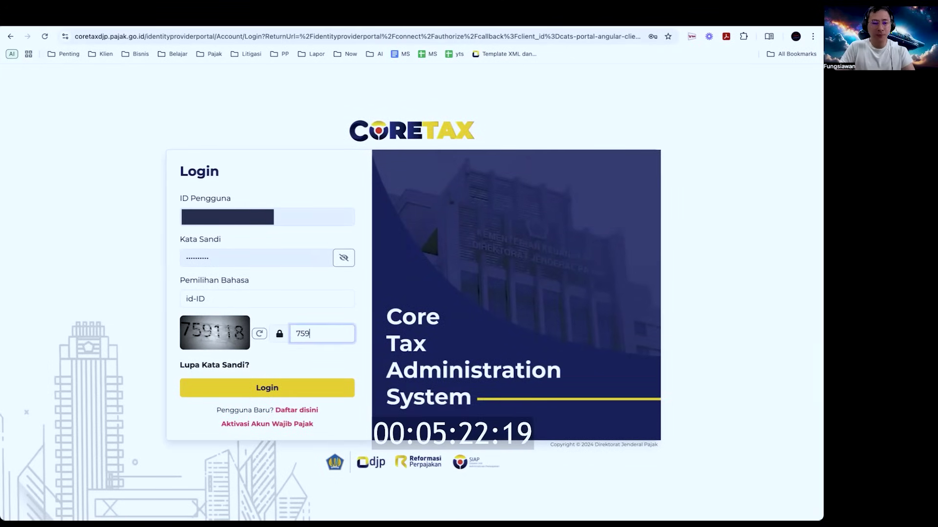
pyautogui.write('118')
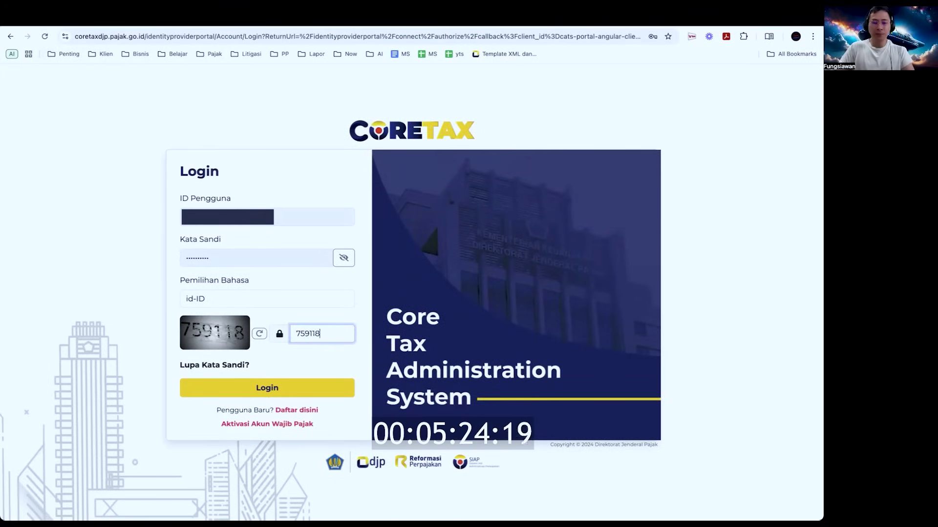
pyautogui.click(332, 390)
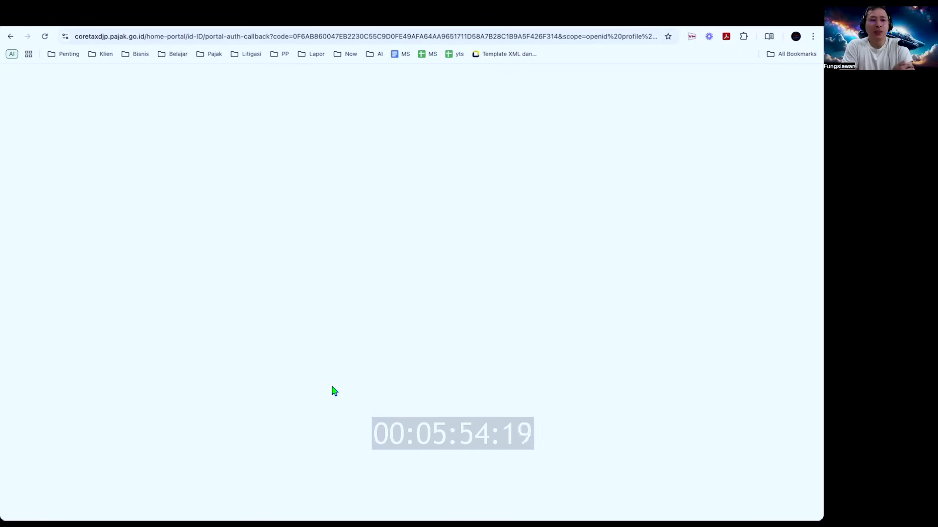
# - Reload the stalled Coretax pages until the taxpayer portal home loads
pyautogui.click(45, 37)
pyautogui.click(45, 37)
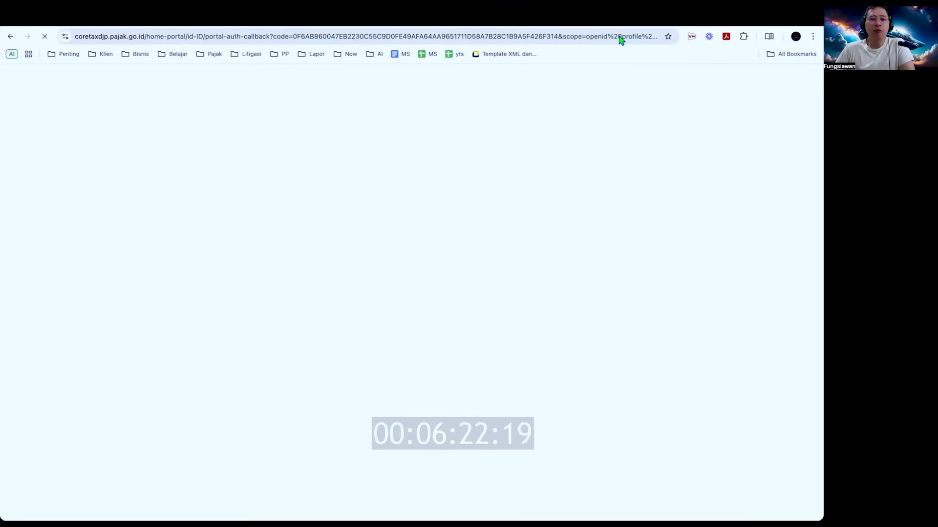
pyautogui.click(256, 36)
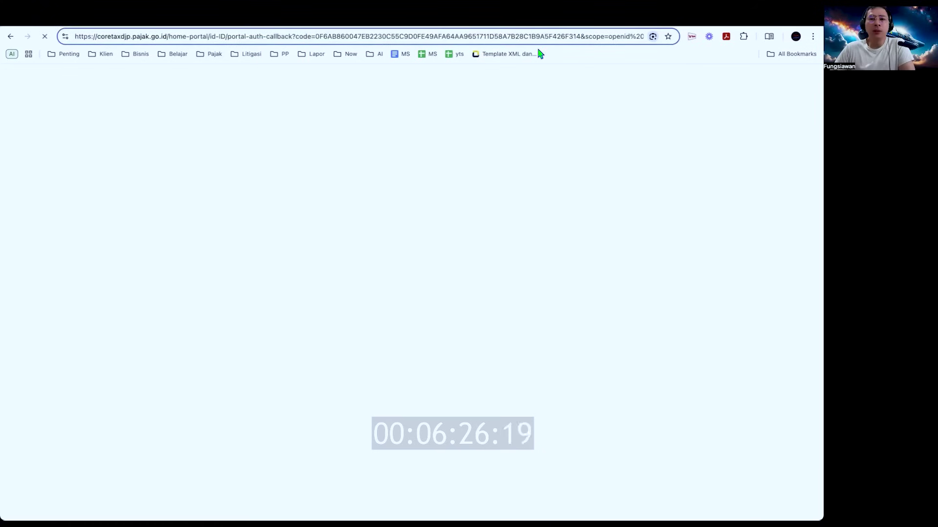
pyautogui.moveTo(609, 37); pyautogui.dragTo(648, 37)
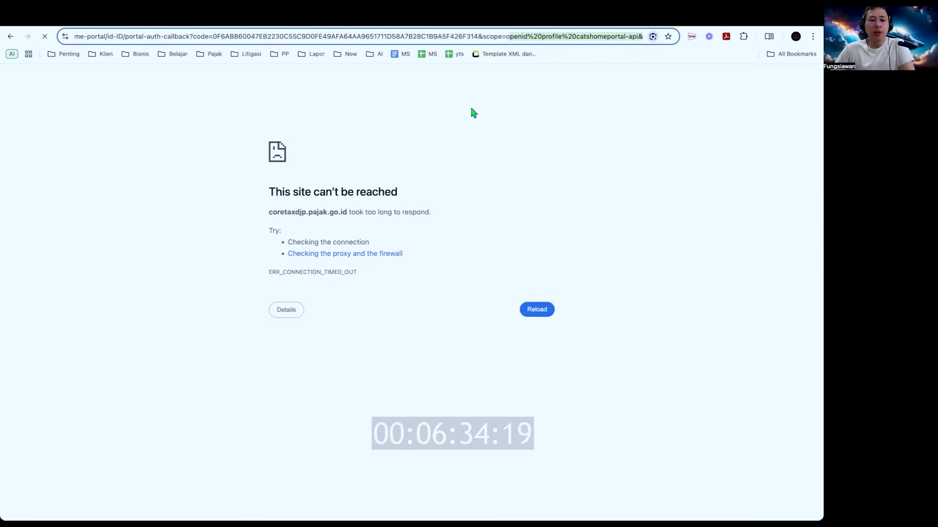
pyautogui.click(330, 281)
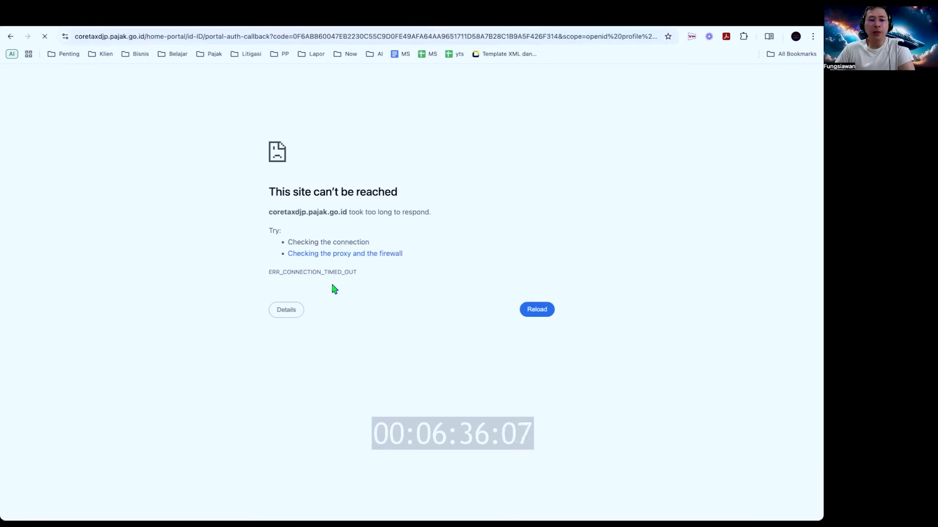
pyautogui.click(286, 309)
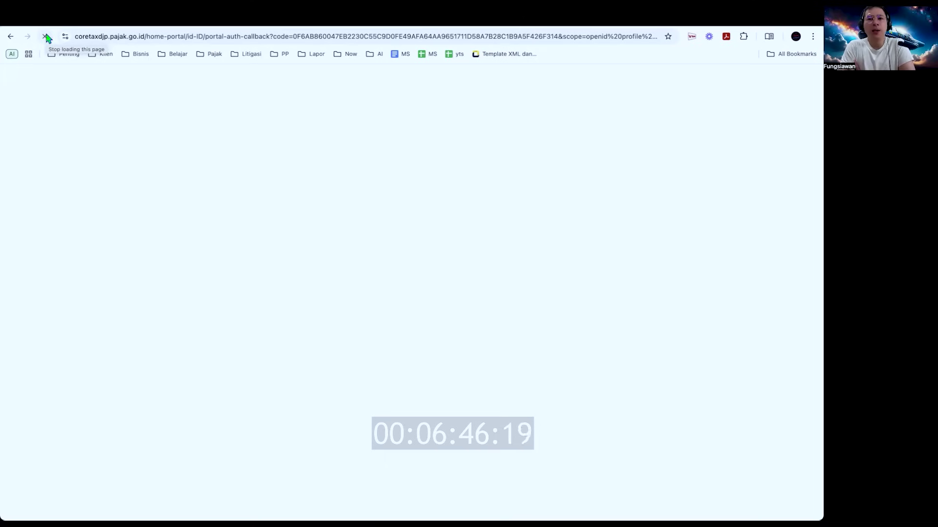
pyautogui.click(607, 38)
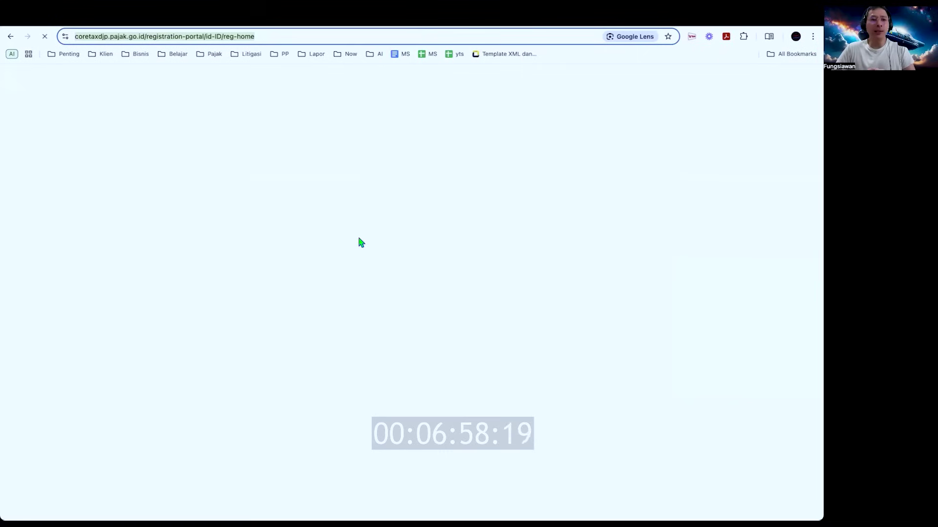
pyautogui.click(76, 95)
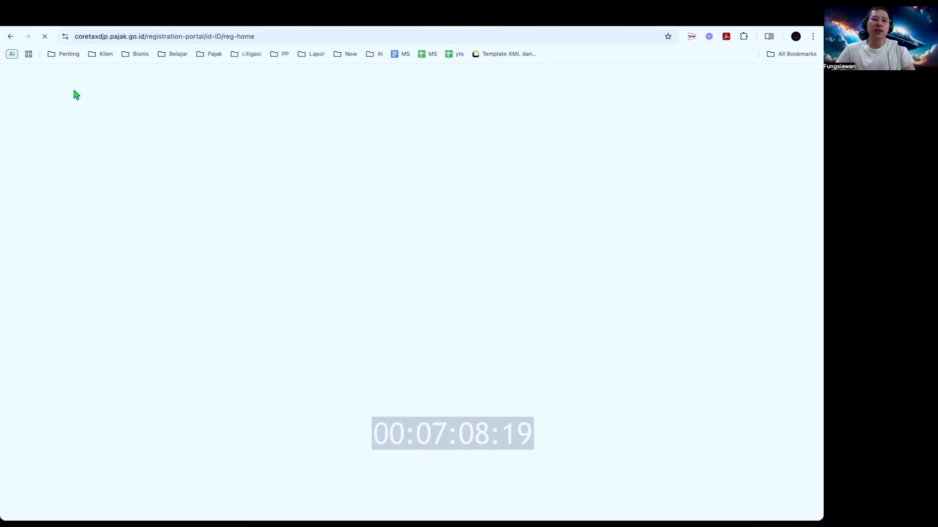
pyautogui.click(44, 40)
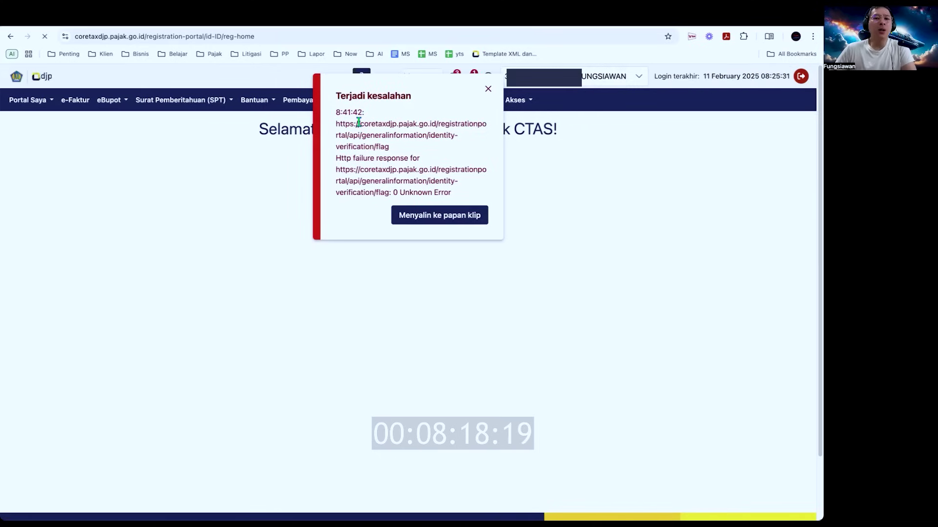
# - Dismiss the error message and open the Layanan Mandiri Kode Billing payment service
pyautogui.click(489, 89)
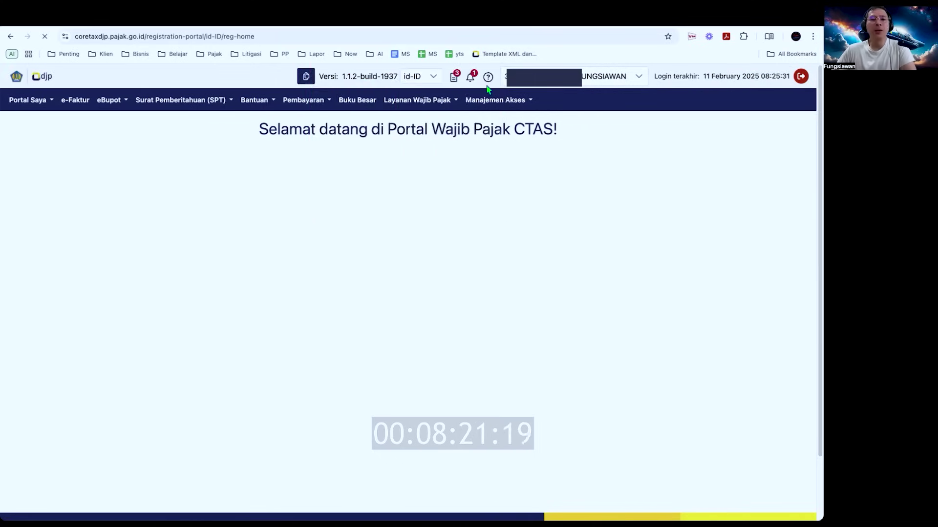
pyautogui.click(309, 99)
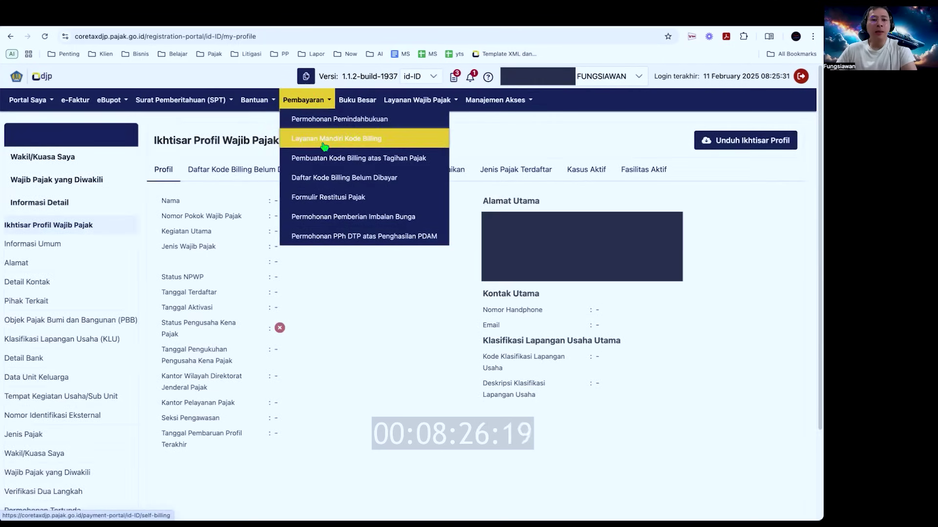
pyautogui.click(422, 141)
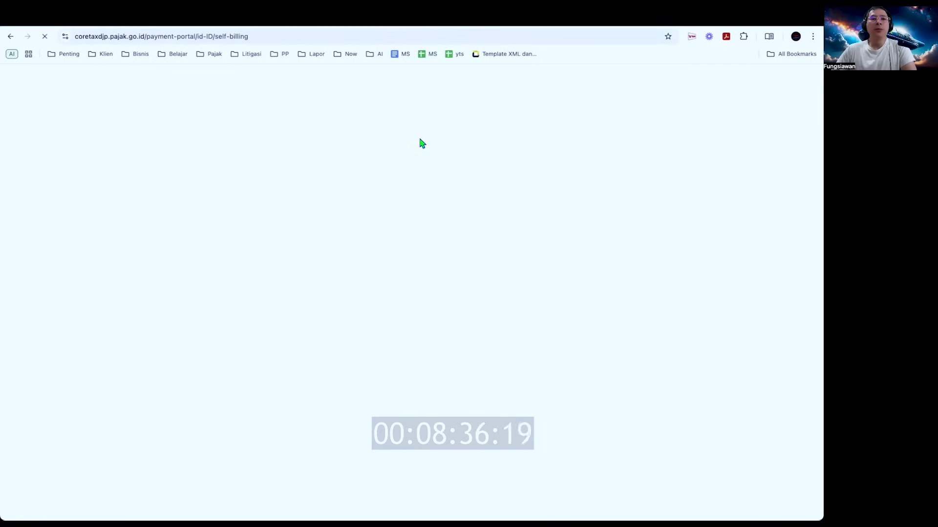
# - Switch to the Google Sheets notes and make the kode pajak 411128 420 in C52 bold
pyautogui.press('super+w')
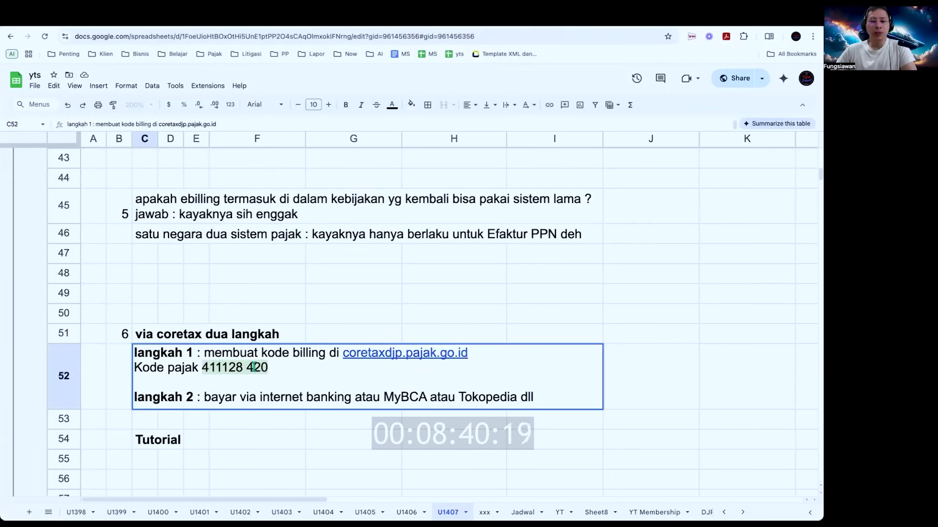
pyautogui.press('Return')
pyautogui.press('Up')
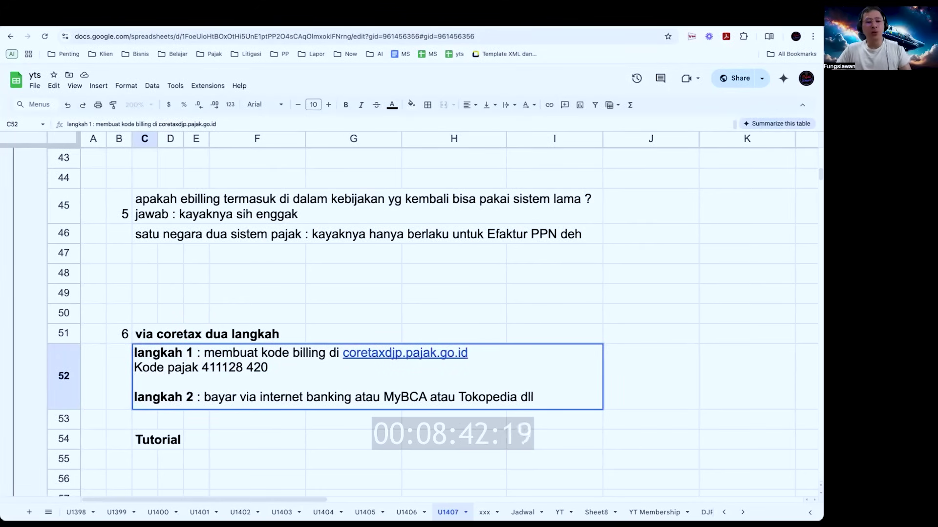
pyautogui.moveTo(268, 367); pyautogui.dragTo(202, 367)
pyautogui.hotkey('ctrl', 'b')
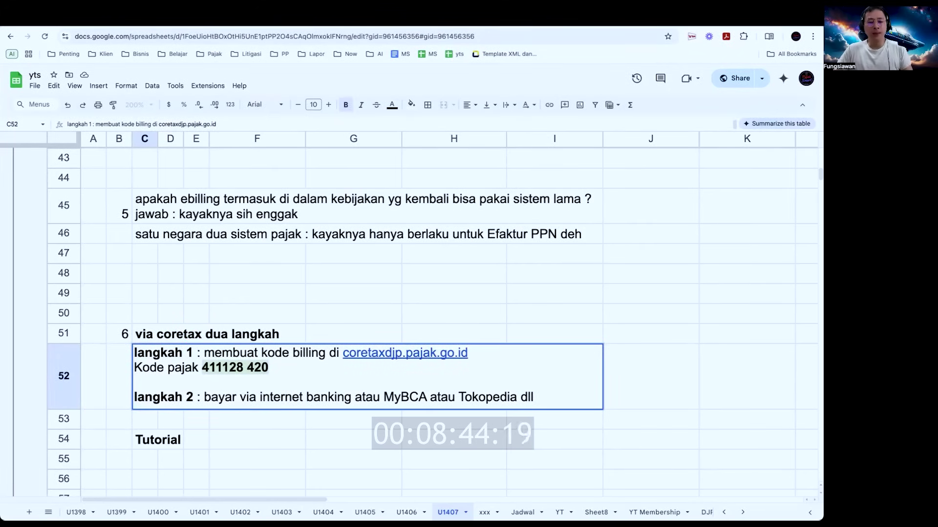
# - Switch back to Coretax, dismiss the error message and continue past the taxpayer identity verification to the KAP - KJS selection
pyautogui.hotkey('ctrl', 'Tab')
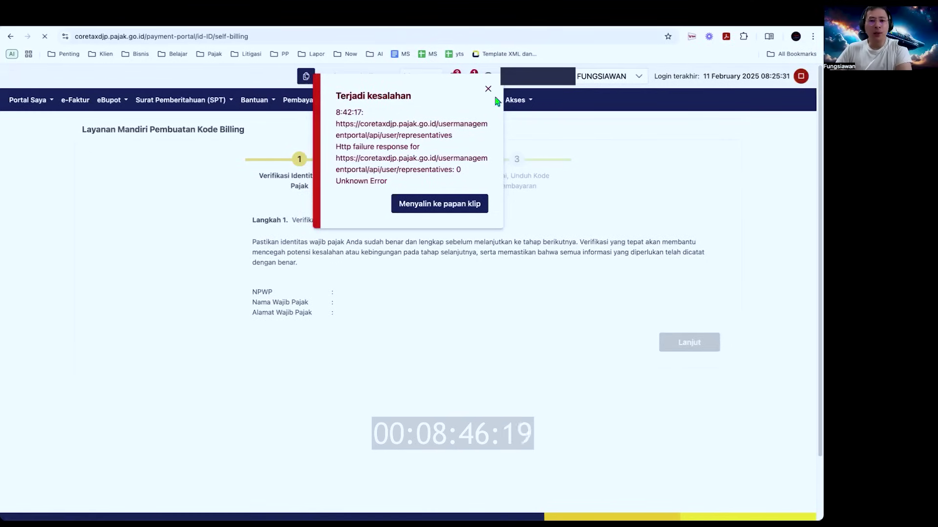
pyautogui.click(489, 89)
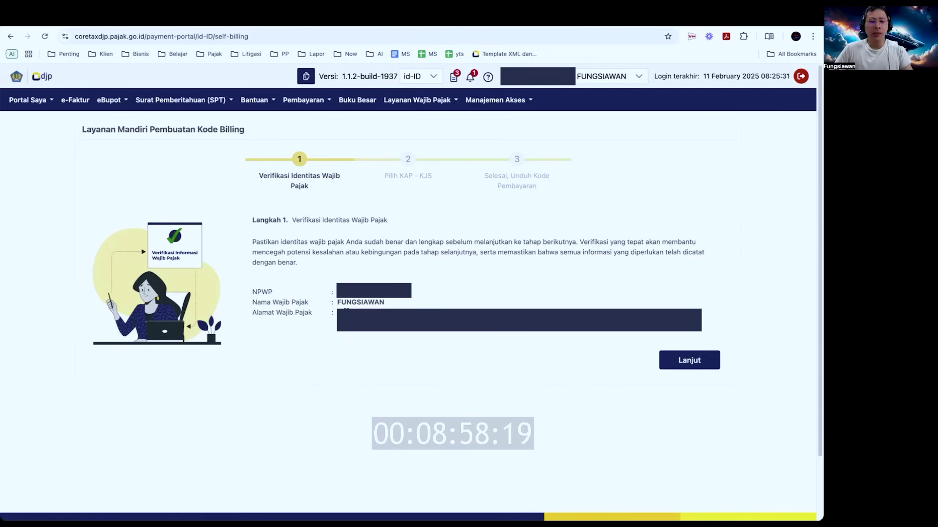
pyautogui.click(659, 362)
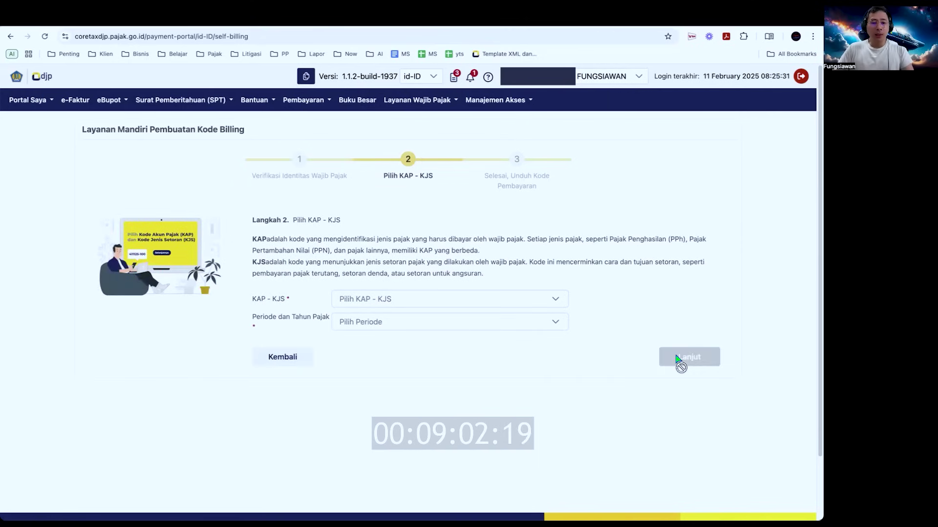
# - Choose 411128-420 PPh Final UMKM Setor Sendiri as the KAP - KJS
pyautogui.click(508, 305)
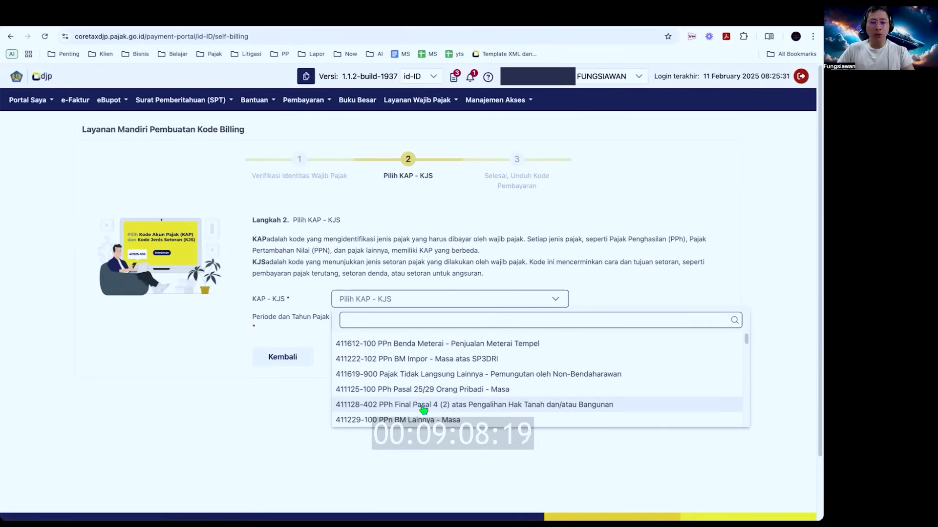
pyautogui.scroll(-1, 423, 410)
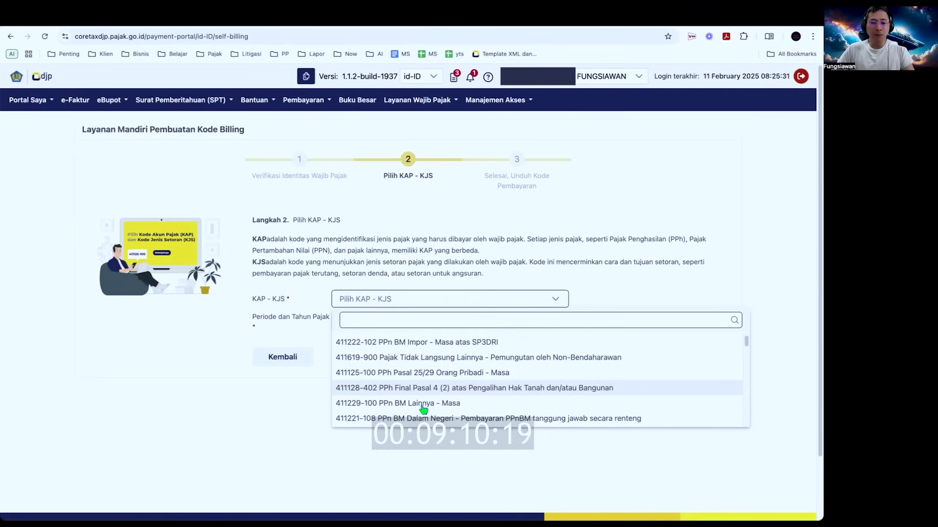
pyautogui.scroll(1, 423, 410)
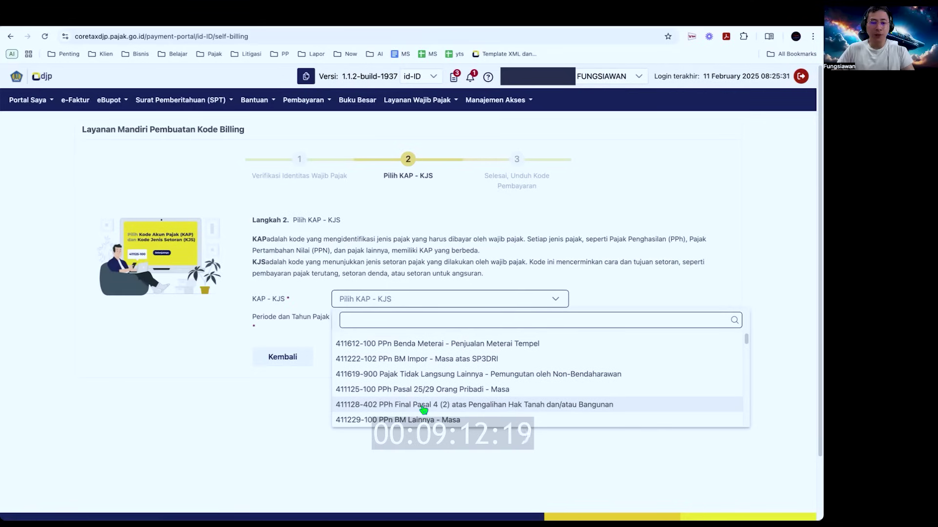
pyautogui.click(471, 300)
pyautogui.click(471, 300)
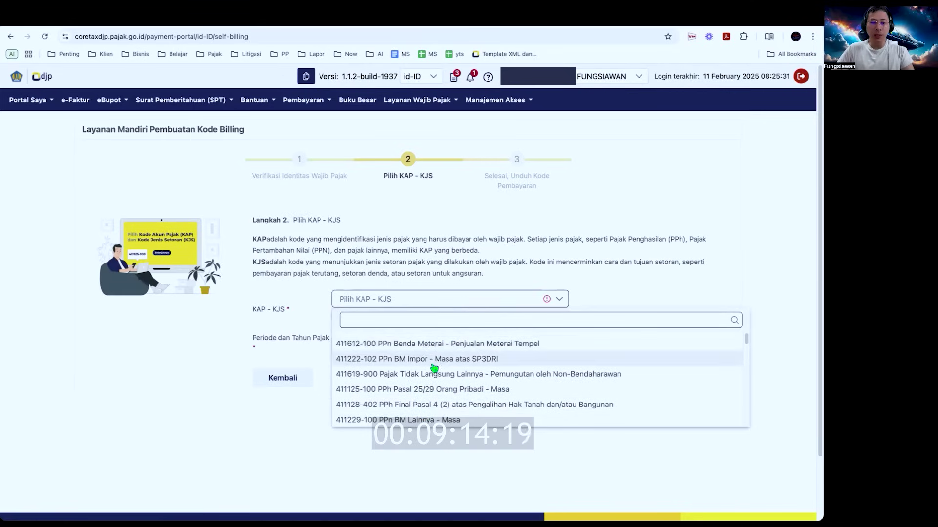
pyautogui.scroll(-5, 434, 367)
pyautogui.scroll(-3, 434, 367)
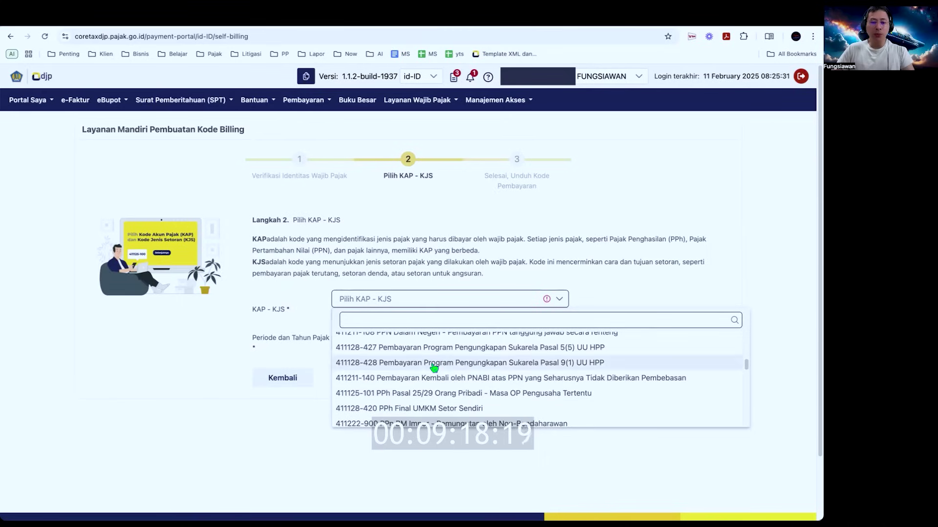
pyautogui.scroll(-3, 432, 367)
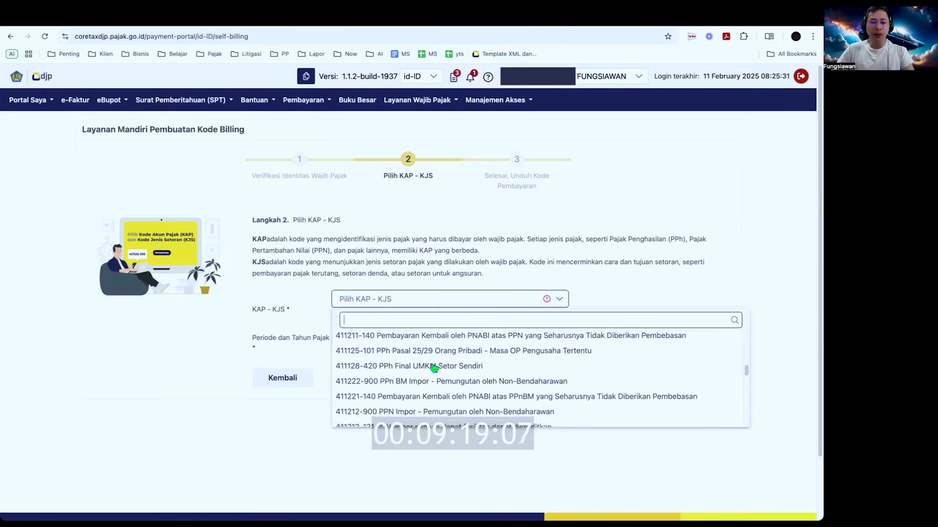
pyautogui.click(404, 366)
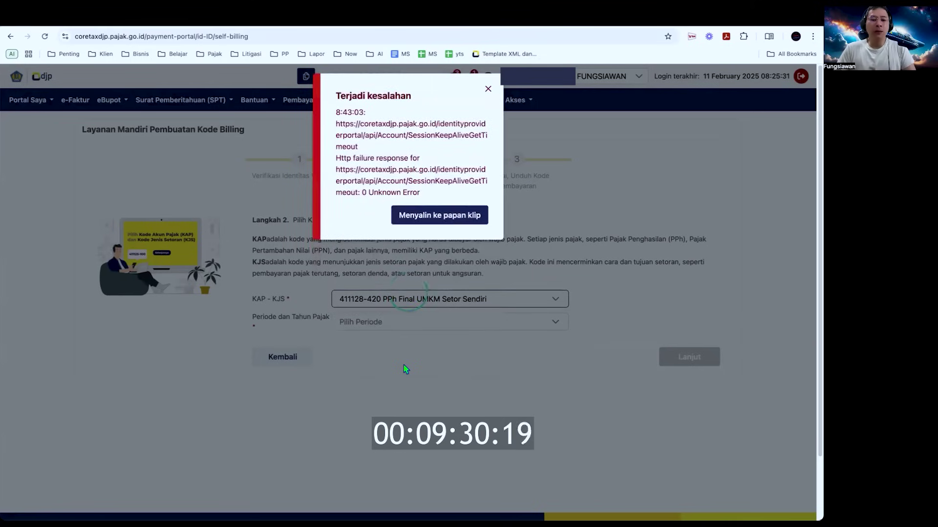
# - Dismiss the error message, set the Periode dan Tahun Pajak to Januari 2025 and continue to the billing code details
pyautogui.click(488, 89)
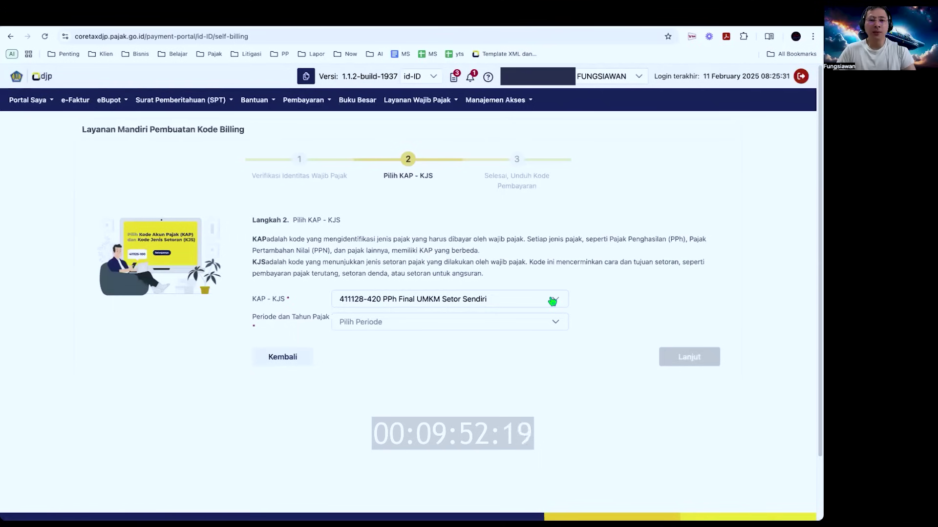
pyautogui.click(555, 322)
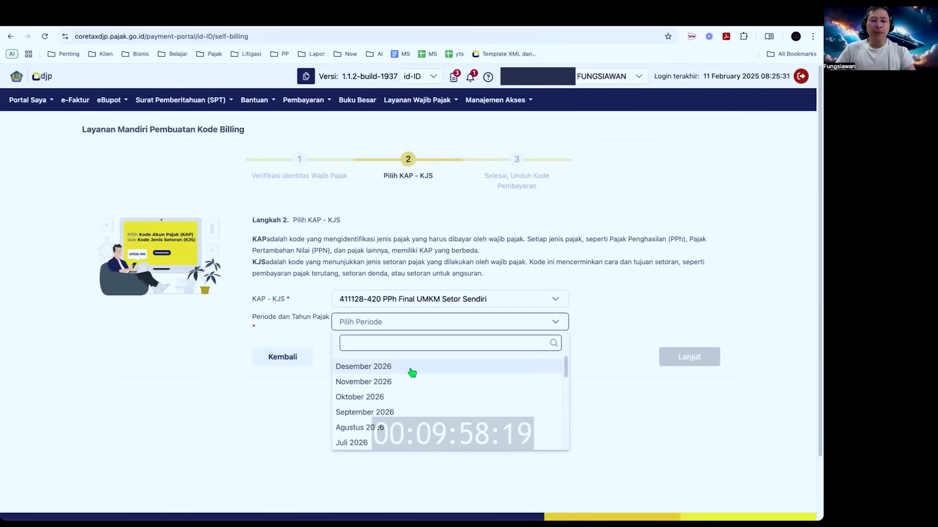
pyautogui.scroll(-10, 411, 373)
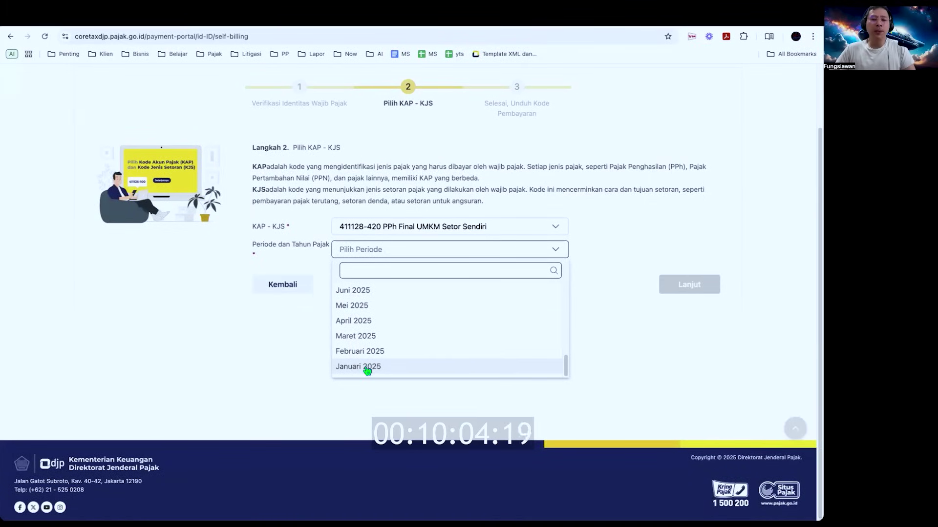
pyautogui.click(367, 370)
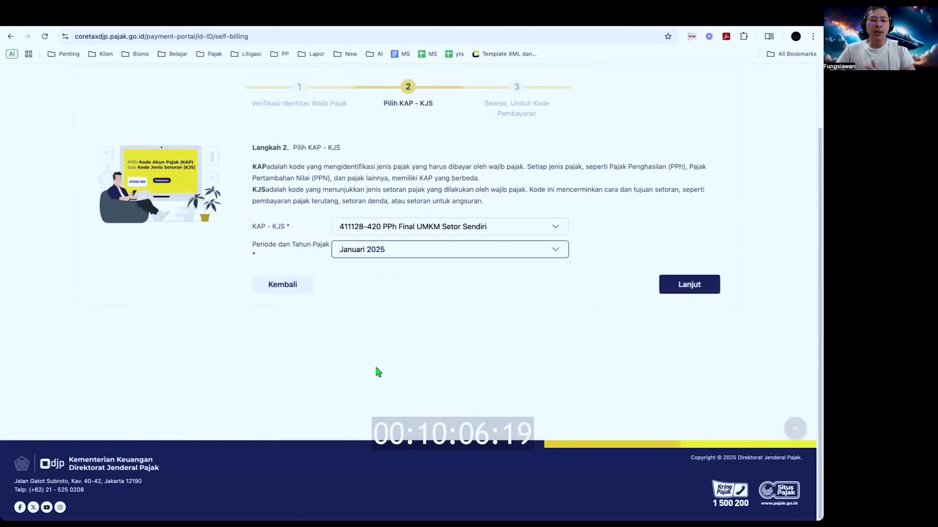
pyautogui.click(683, 285)
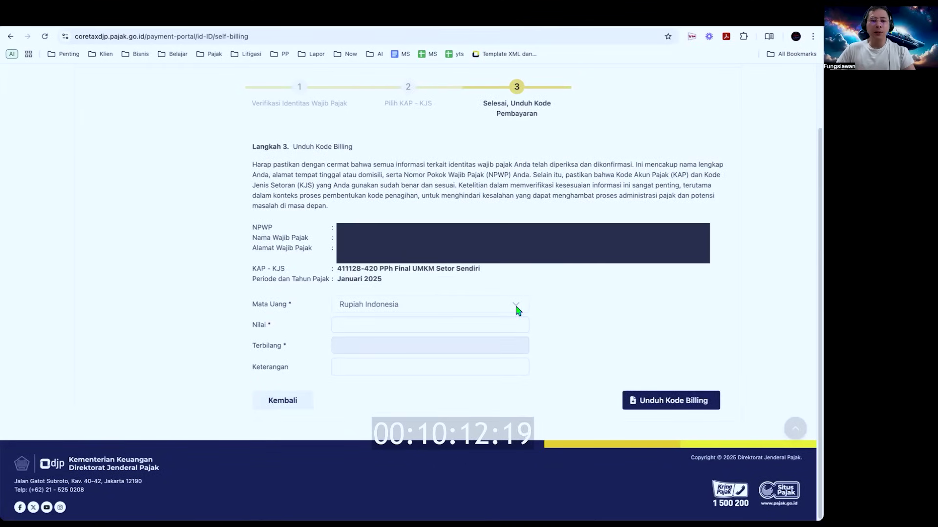
# - Enter a Nilai of 100.000 in Rupiah Indonesia, request the billing code download until it succeeds, and dismiss the success message
pyautogui.click(450, 327)
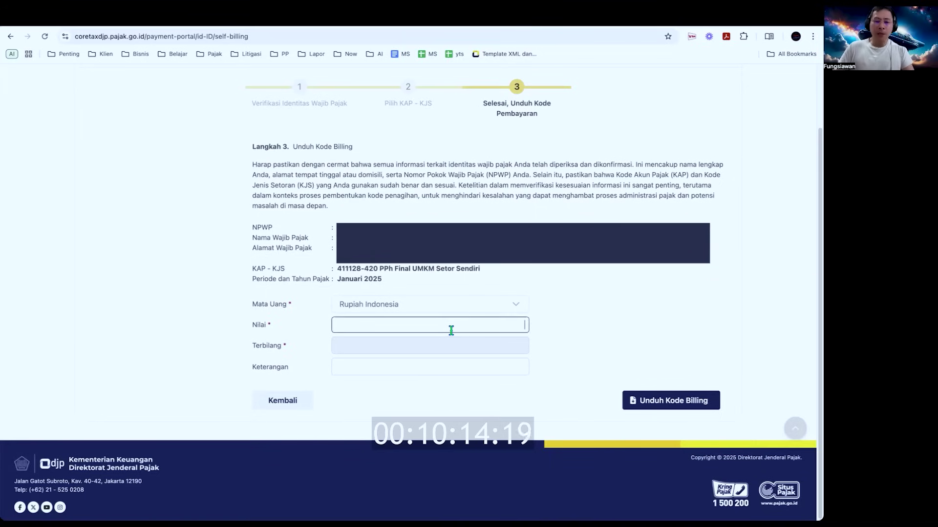
pyautogui.write('100.000')
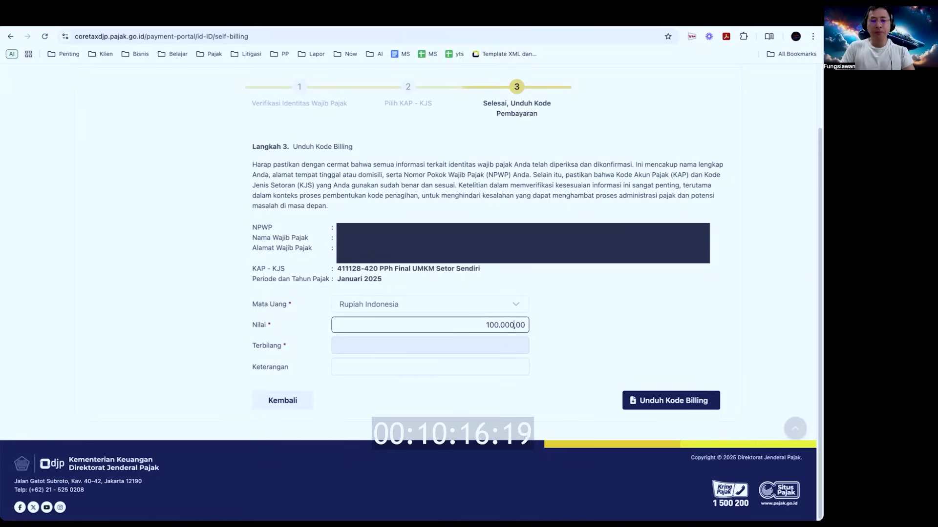
pyautogui.click(431, 365)
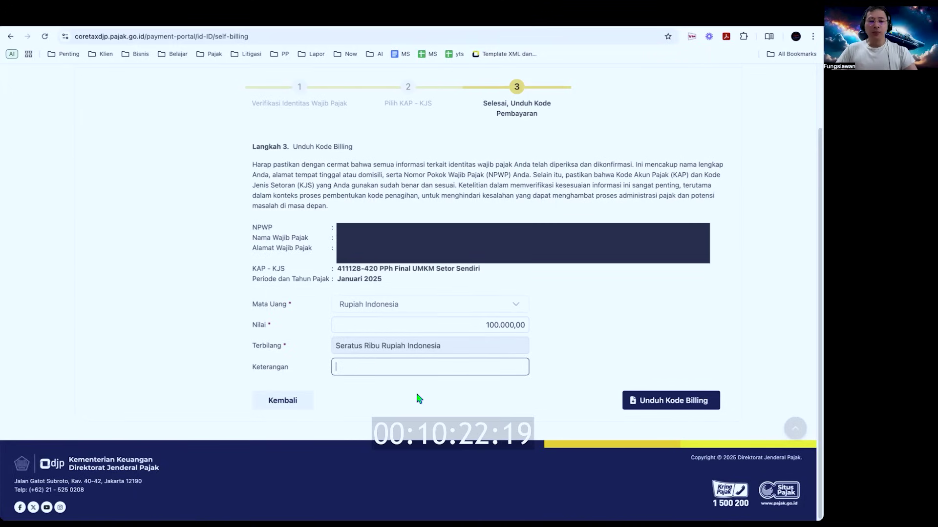
pyautogui.click(650, 409)
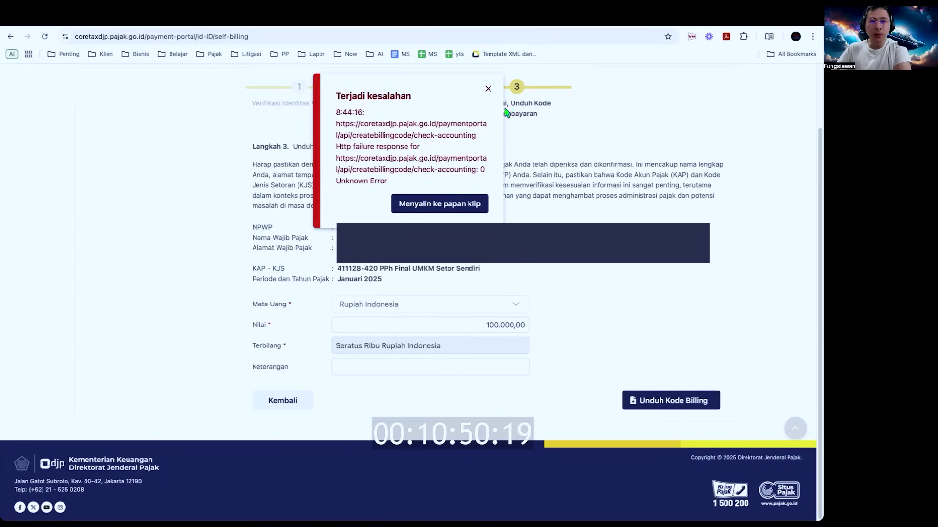
pyautogui.click(687, 406)
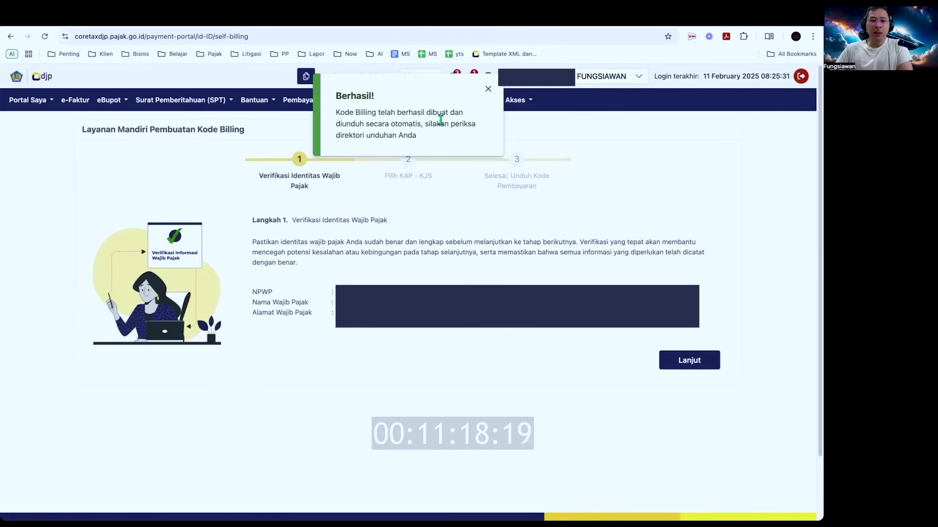
pyautogui.click(487, 88)
# - Open the taxpayer's Dokumen list and look over the BILLING_CODE entries across all columns up to their download actions
pyautogui.scroll(-2, 572, 333)
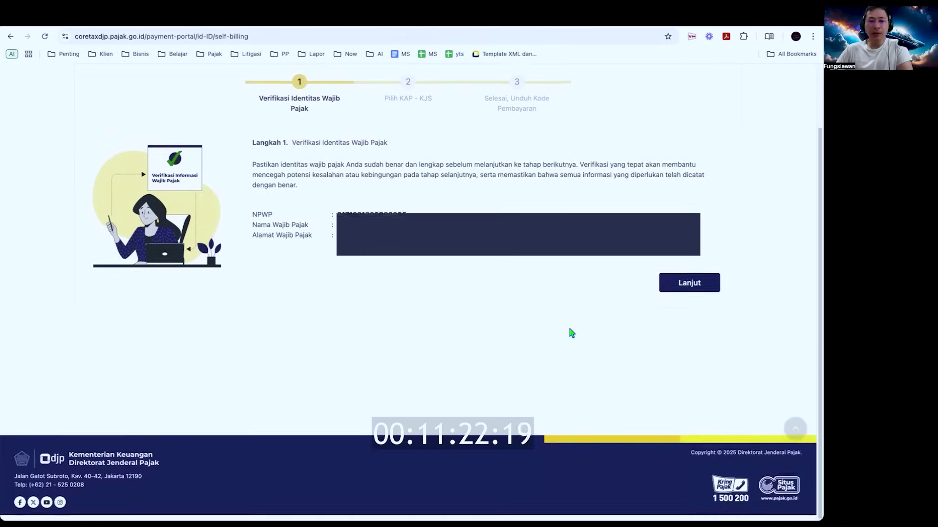
pyautogui.scroll(2, 571, 333)
pyautogui.scroll(-1, 571, 333)
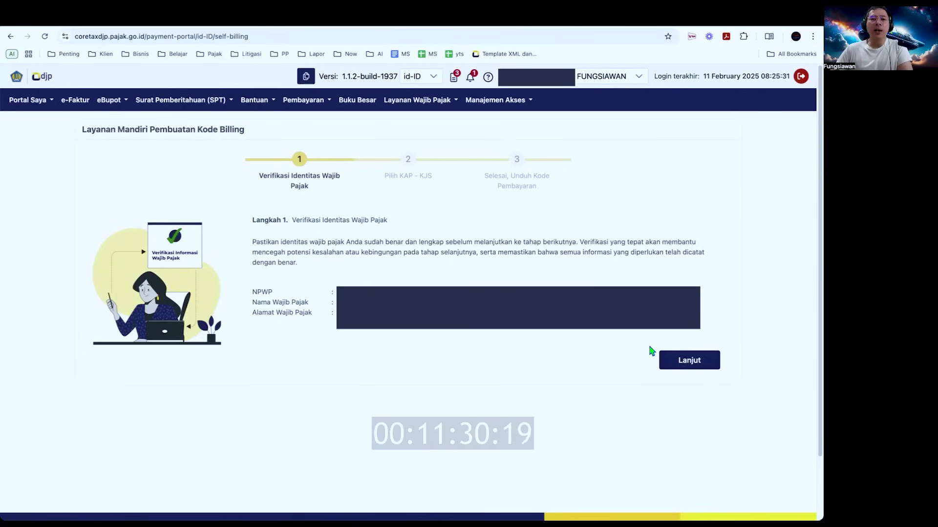
pyautogui.click(454, 78)
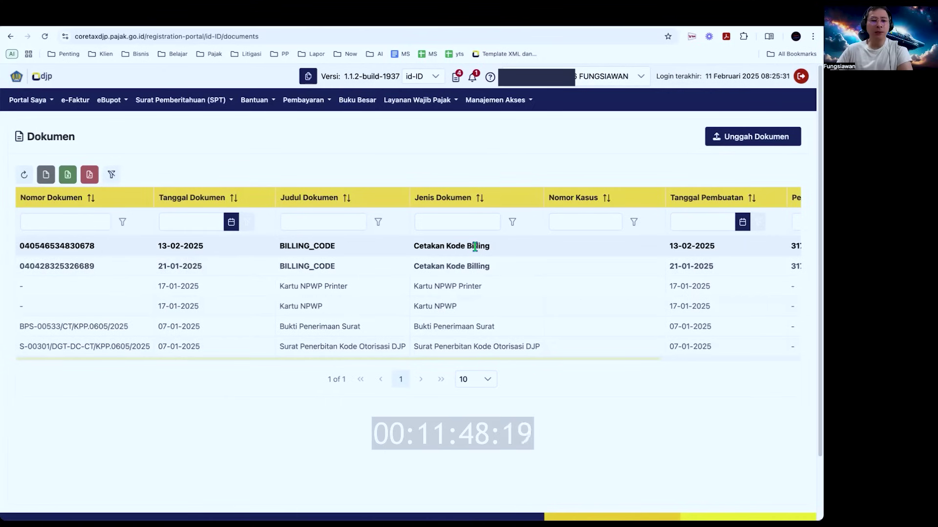
pyautogui.hscroll(2, 474, 247)
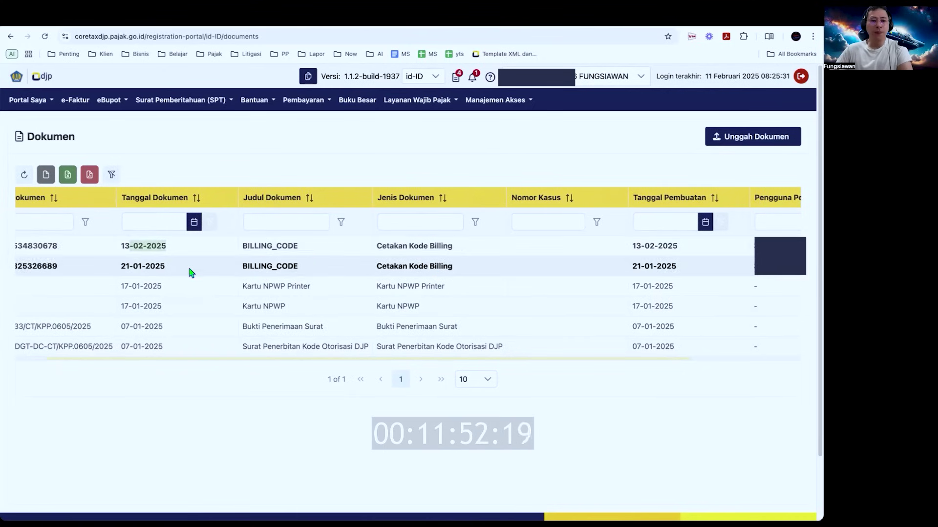
pyautogui.hscroll(7, 397, 268)
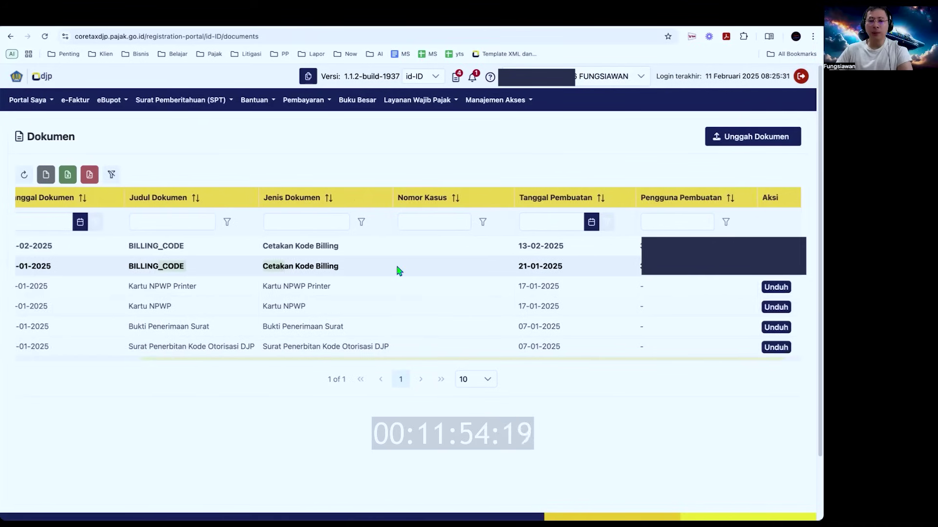
pyautogui.click(533, 266)
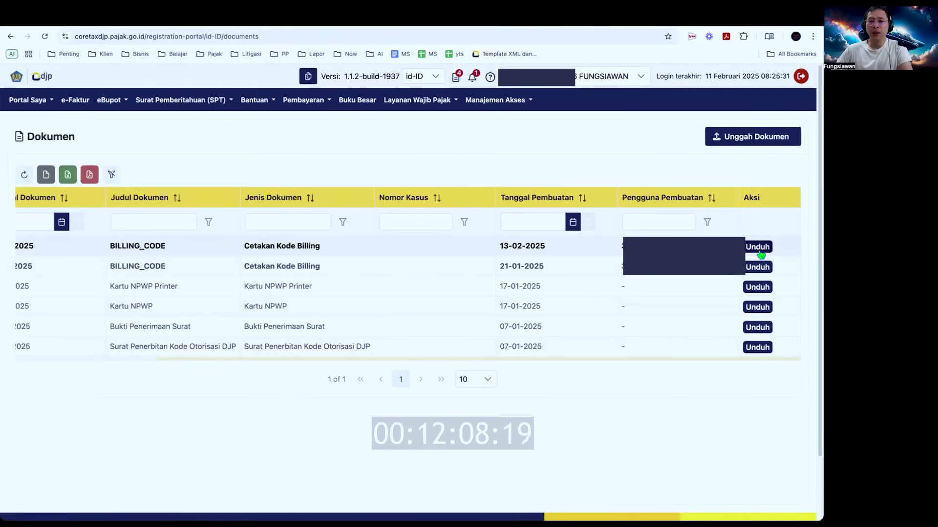
# - Refresh the Dokumen list, dismiss the error message and open the downloaded billing code PDF
pyautogui.hscroll(-5, 762, 249)
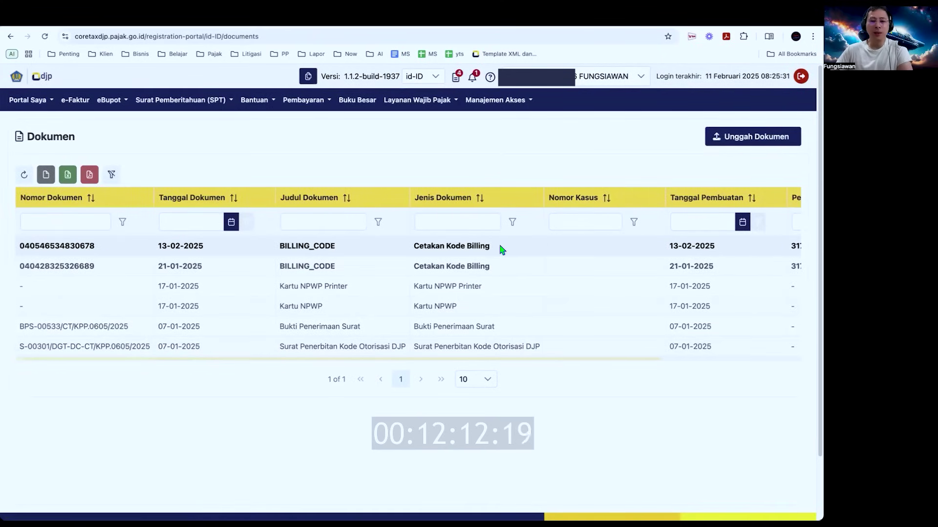
pyautogui.hscroll(5, 502, 249)
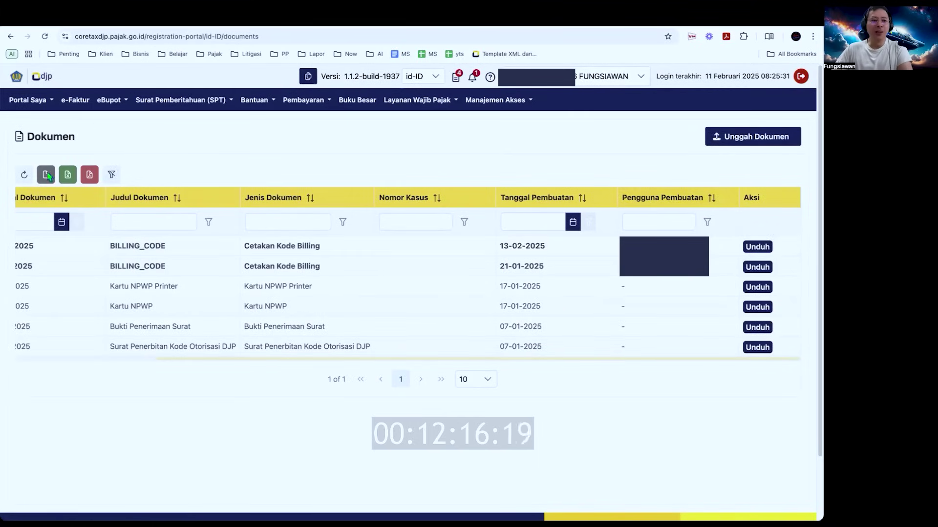
pyautogui.click(25, 175)
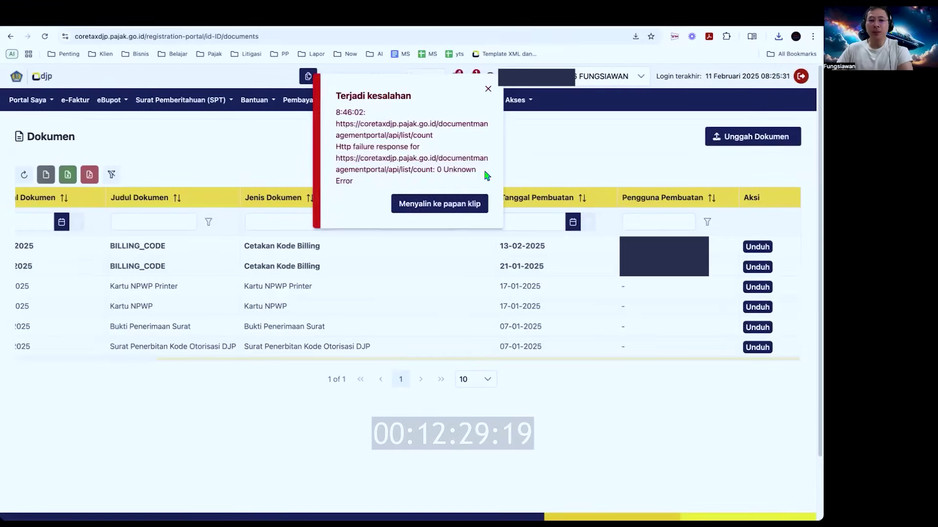
pyautogui.click(487, 89)
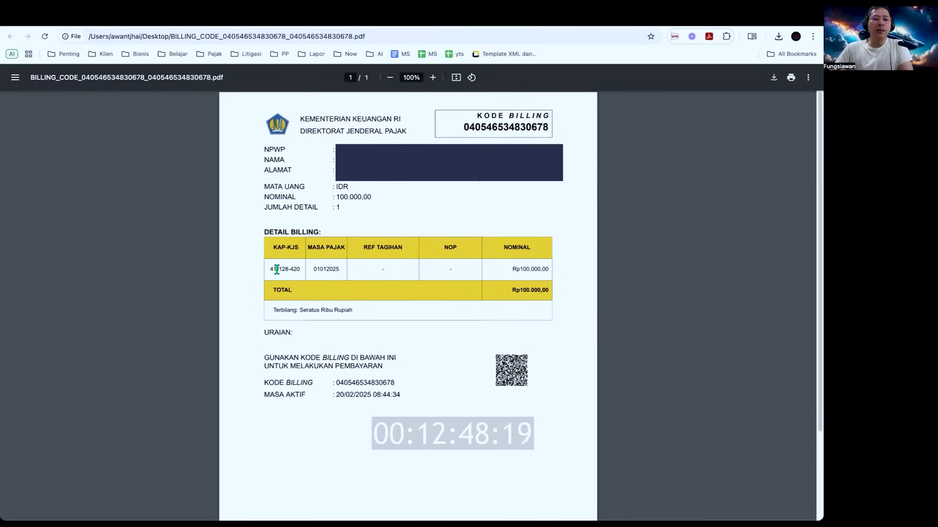
# - Check the KAP-KJS code and the Masa Pajak in the Detail Billing table of the PDF
pyautogui.moveTo(269, 269); pyautogui.dragTo(301, 269)
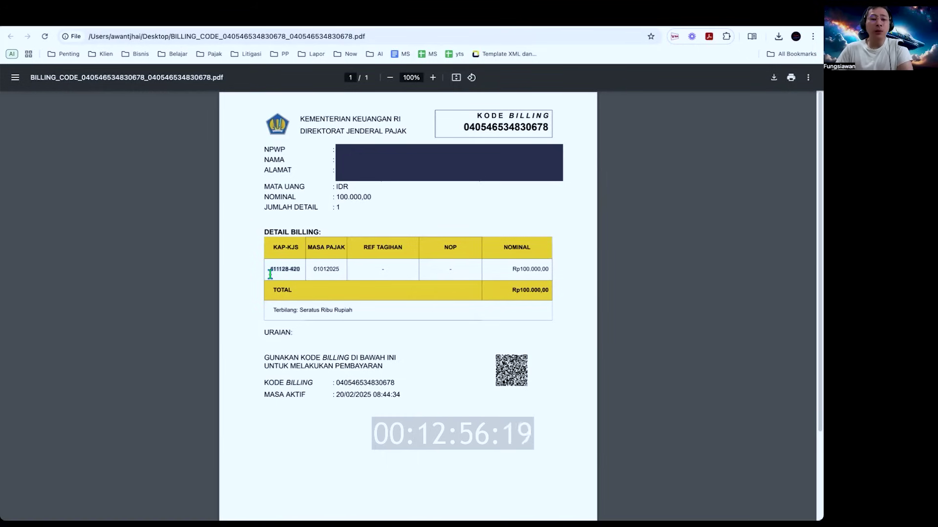
pyautogui.click(290, 273)
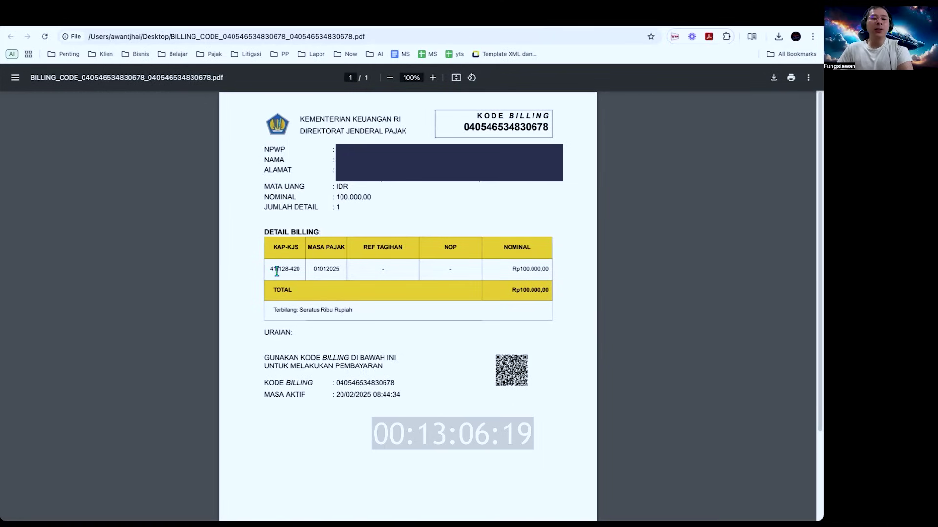
pyautogui.moveTo(272, 270); pyautogui.dragTo(349, 272)
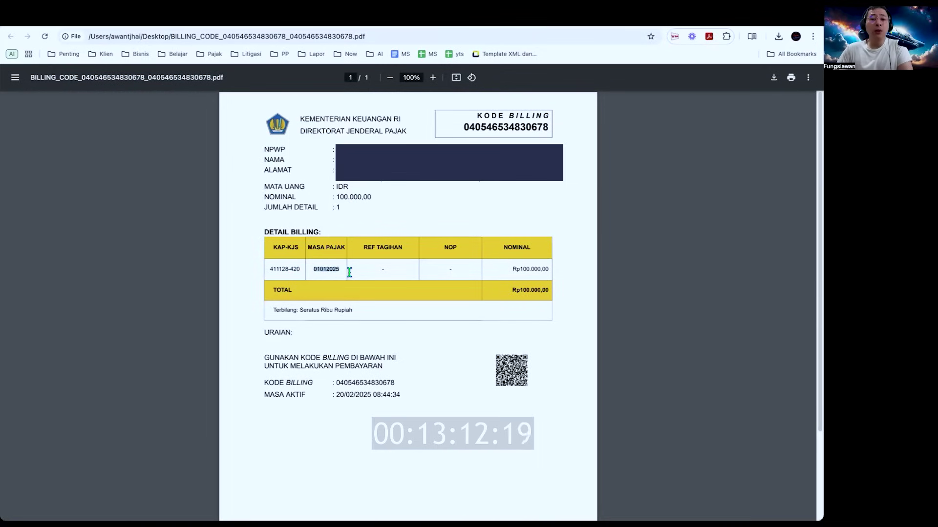
pyautogui.click(337, 269)
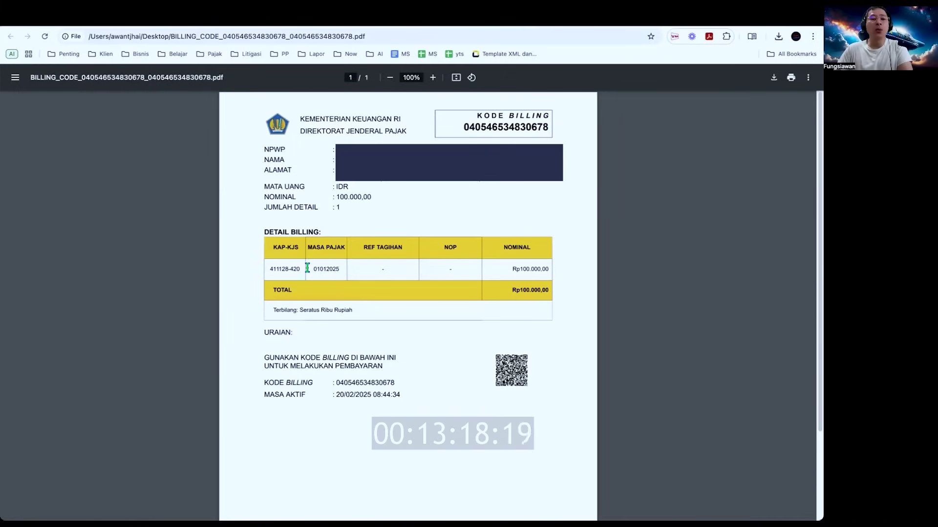
pyautogui.moveTo(268, 269); pyautogui.dragTo(302, 269)
pyautogui.click(282, 267)
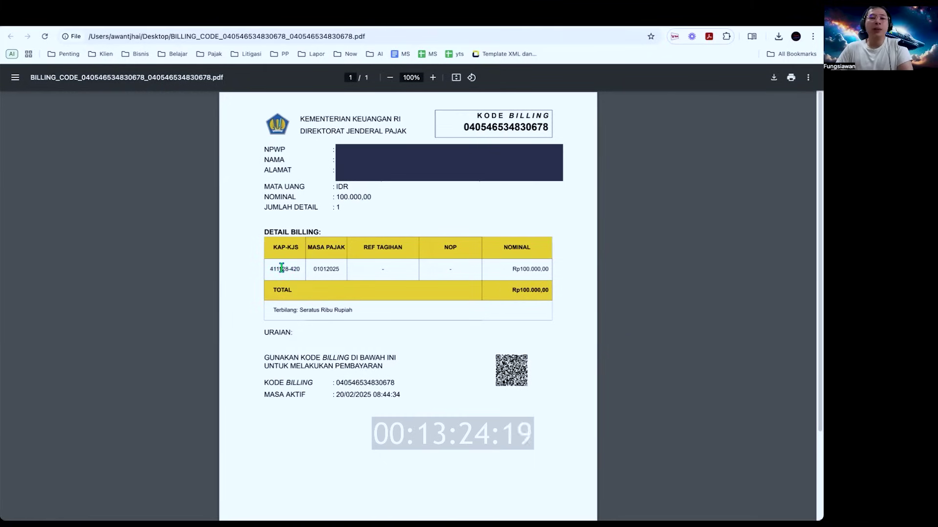
# - Copy the Kode Billing number from the header box of the PDF
pyautogui.doubleClick(497, 128)
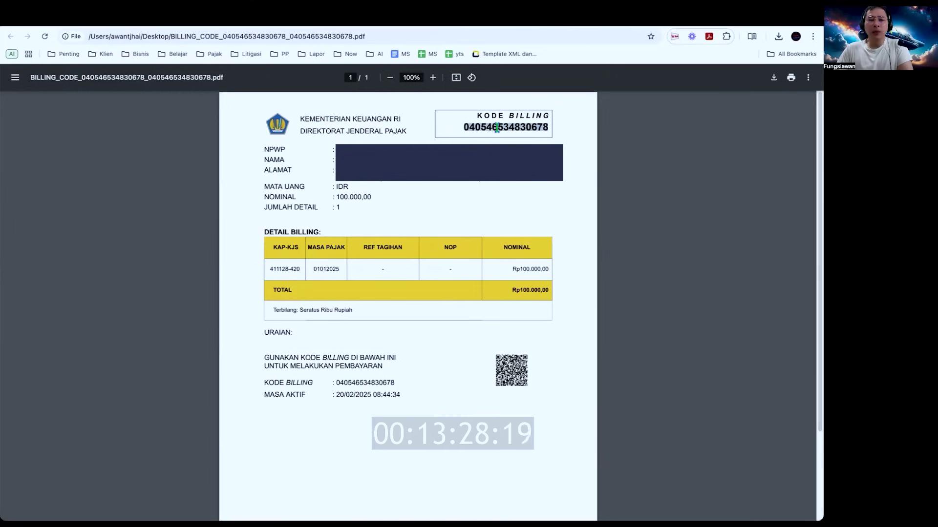
pyautogui.rightClick(497, 128)
pyautogui.click(527, 148)
pyautogui.scroll(-3, 513, 148)
pyautogui.scroll(3, 512, 148)
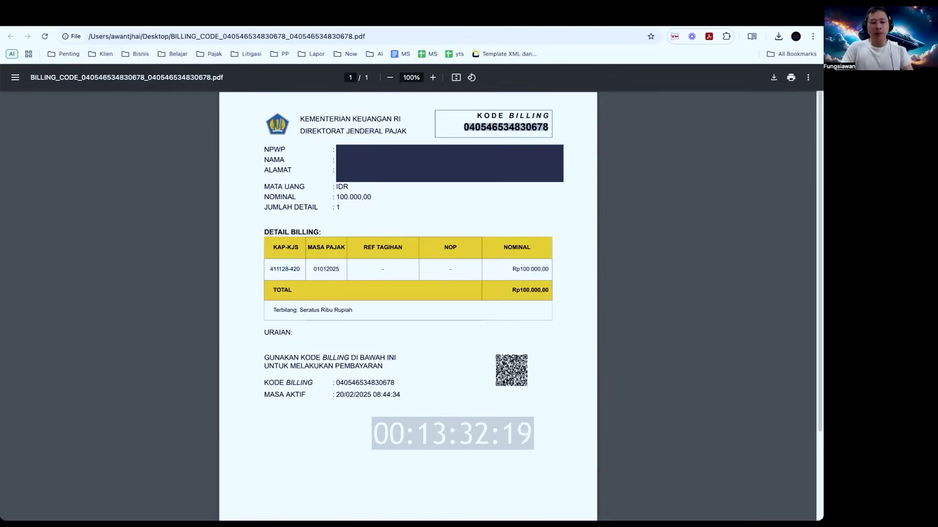
# - Open ibank.klikbca.com in a new tab and log in with the saved user ID and internet banking PIN
pyautogui.hotkey('ctrl', 't')
pyautogui.write('ibank.klikbca.com')
pyautogui.press('Return')
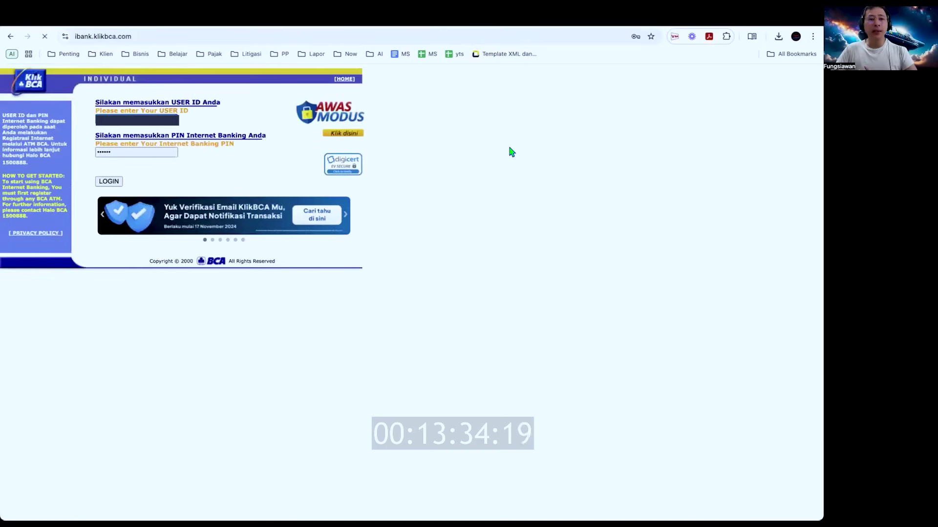
pyautogui.click(136, 120)
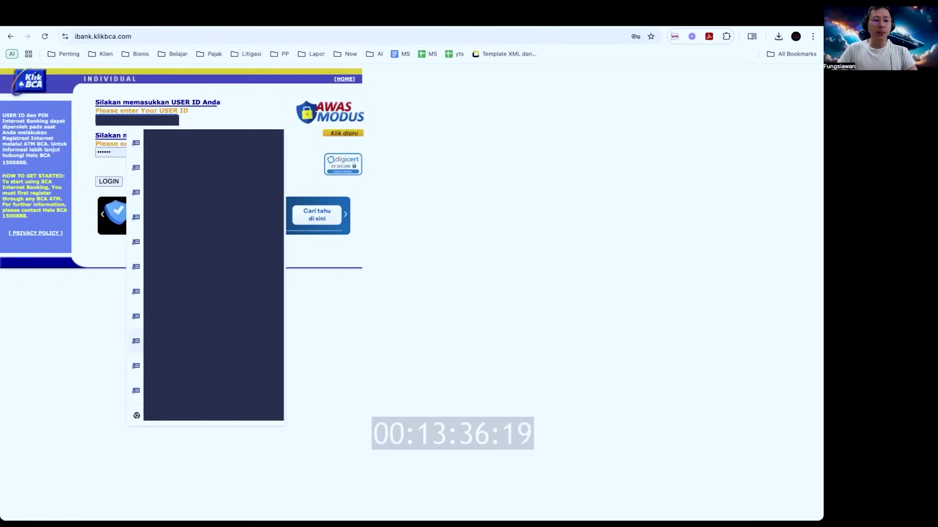
pyautogui.click(125, 154)
pyautogui.click(115, 184)
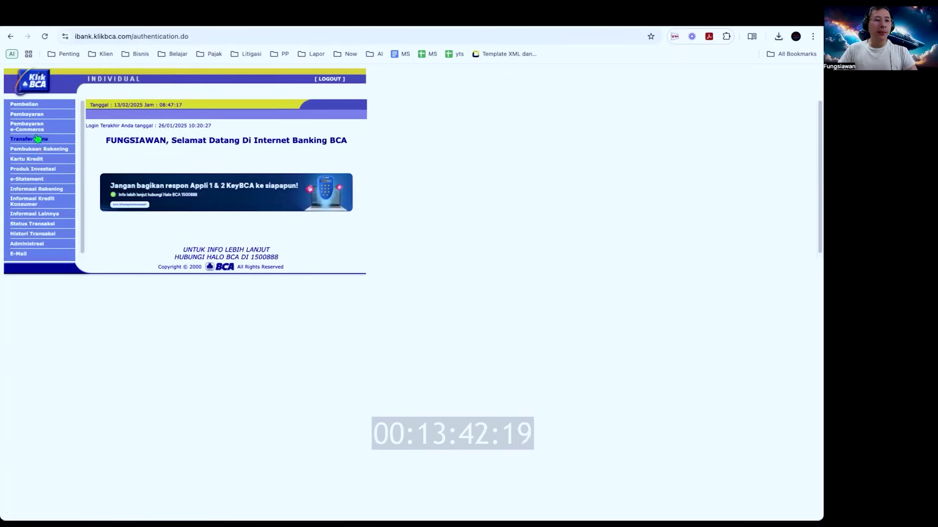
# - Open the Penerimaan Negara/Daerah payment form under Pajak/PNBP/Cukai in KlikBCA
pyautogui.click(27, 114)
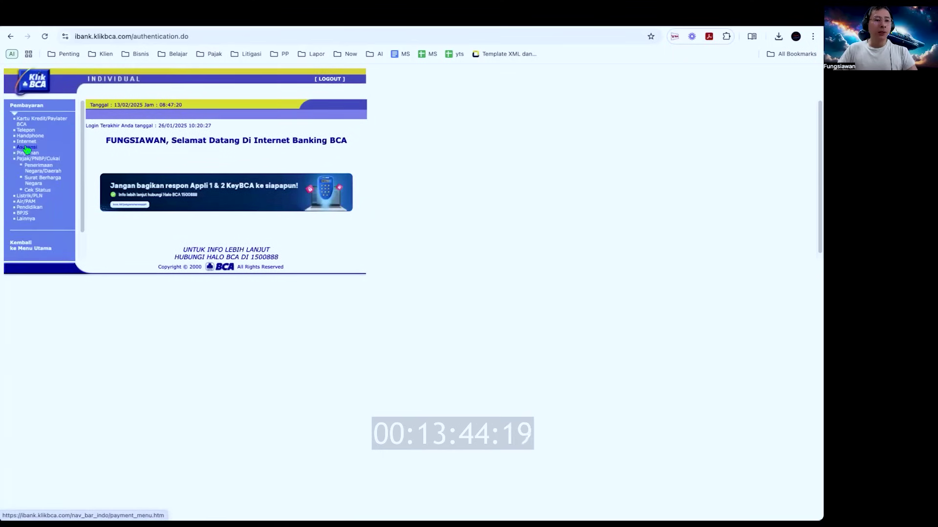
pyautogui.scroll(5, 27, 149)
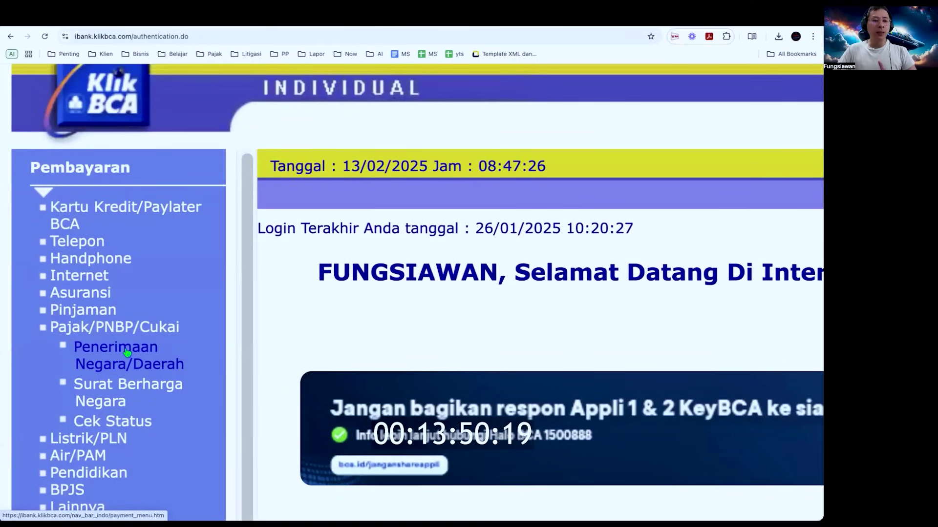
pyautogui.scroll(1, 127, 353)
pyautogui.scroll(-1, 189, 283)
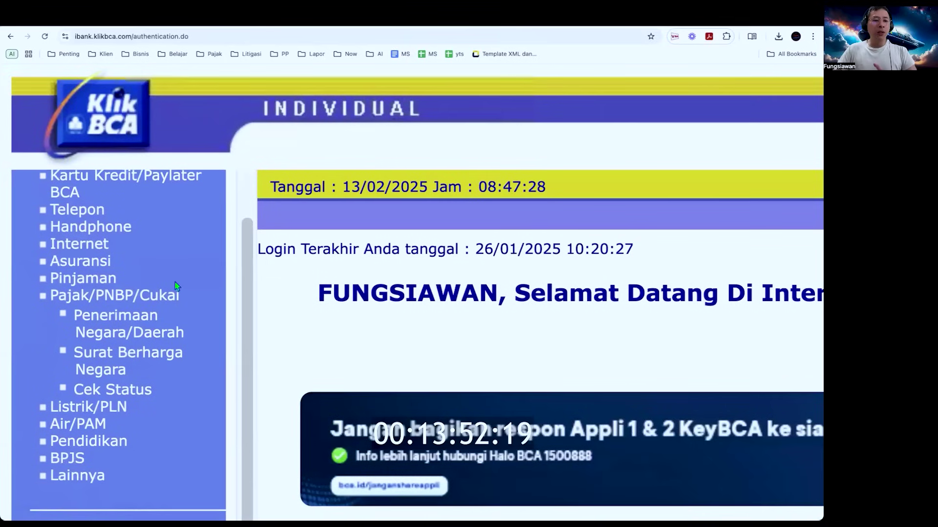
pyautogui.click(122, 318)
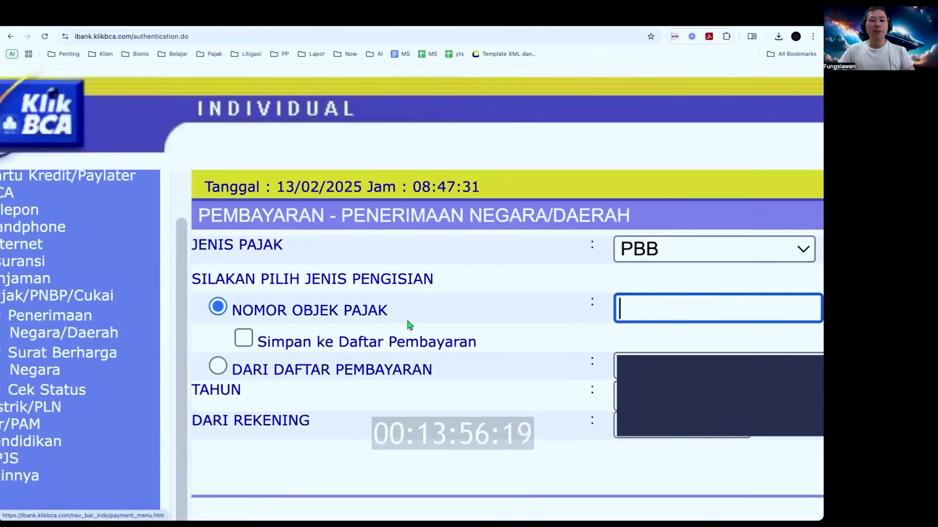
pyautogui.press('super+minus')
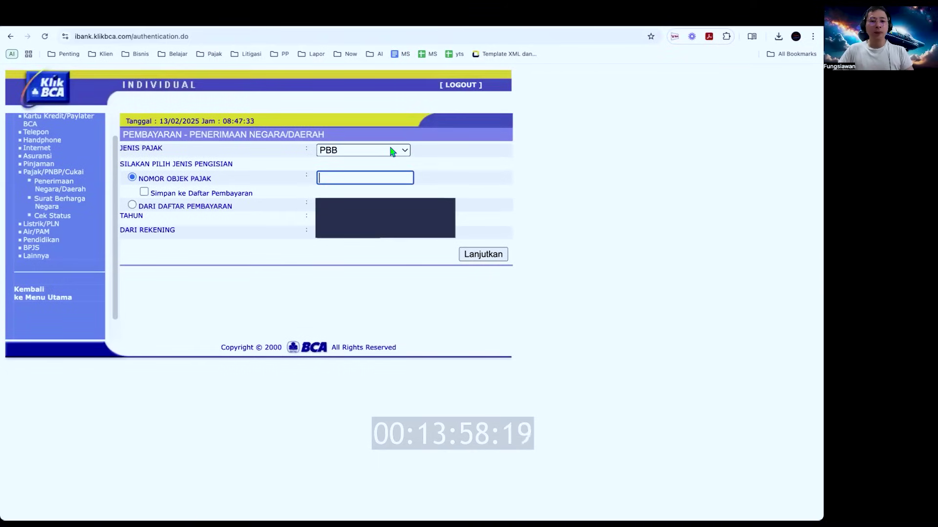
# - Bring up the payment confirmation for the copied billing code with Jenis Pajak Penerimaan Negara, and log out without submitting the payment
pyautogui.click(391, 150)
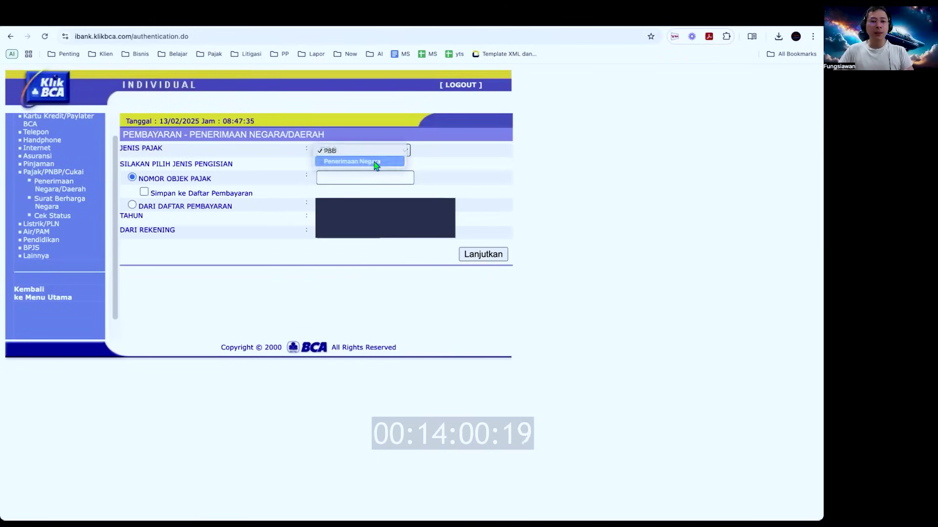
pyautogui.click(376, 163)
pyautogui.press('super+v')
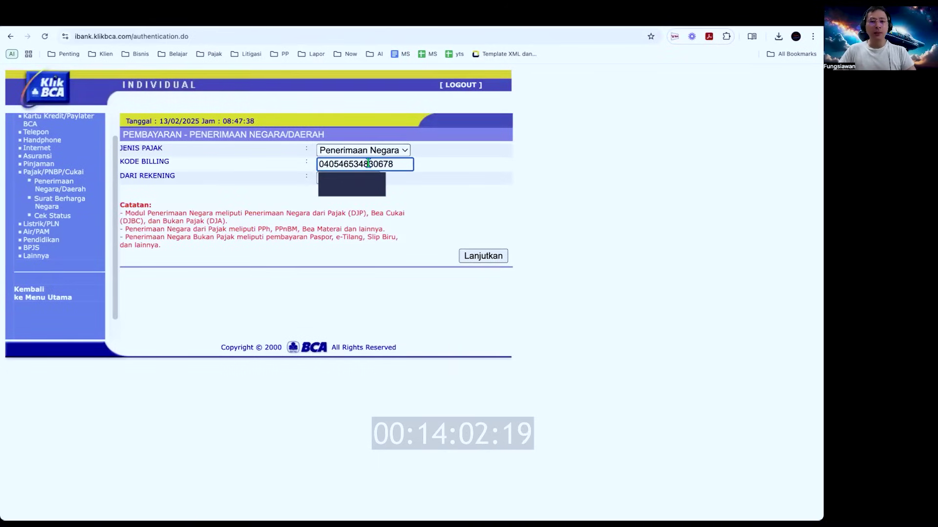
pyautogui.click(486, 257)
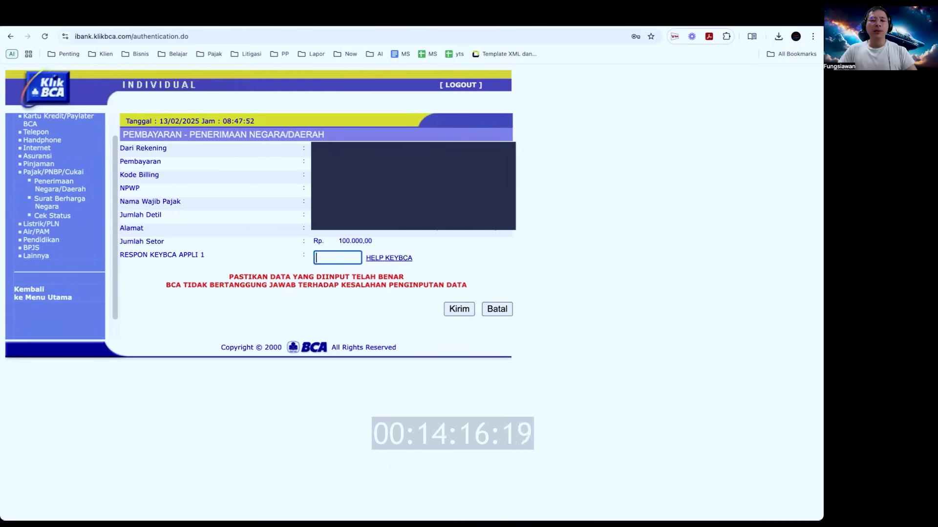
pyautogui.click(462, 87)
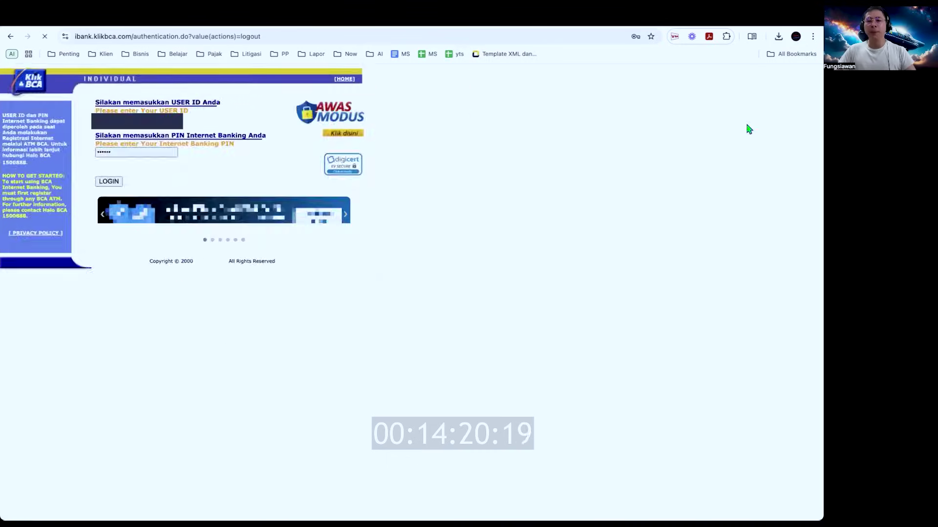